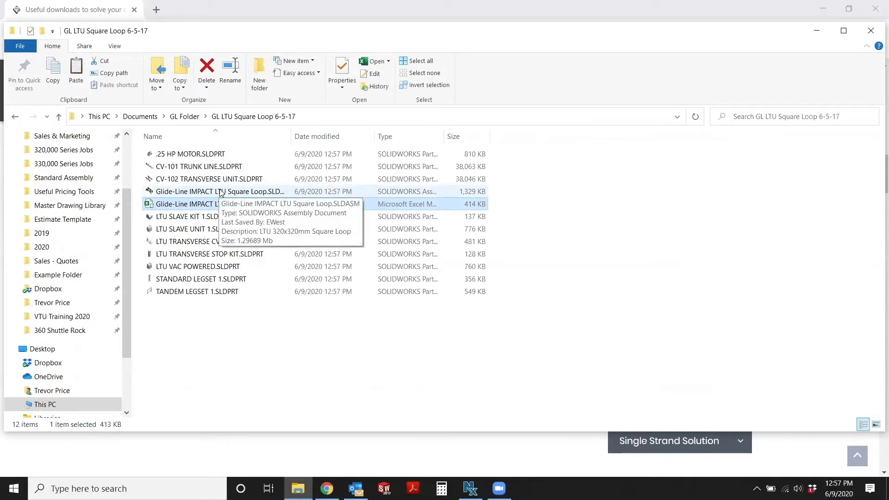
Step: Open the Glide-Line IMPACT LTU Square Loop assembly from the GL LTU Square Loop 6-5-17 folder in SOLIDWORKS
click(220, 192)
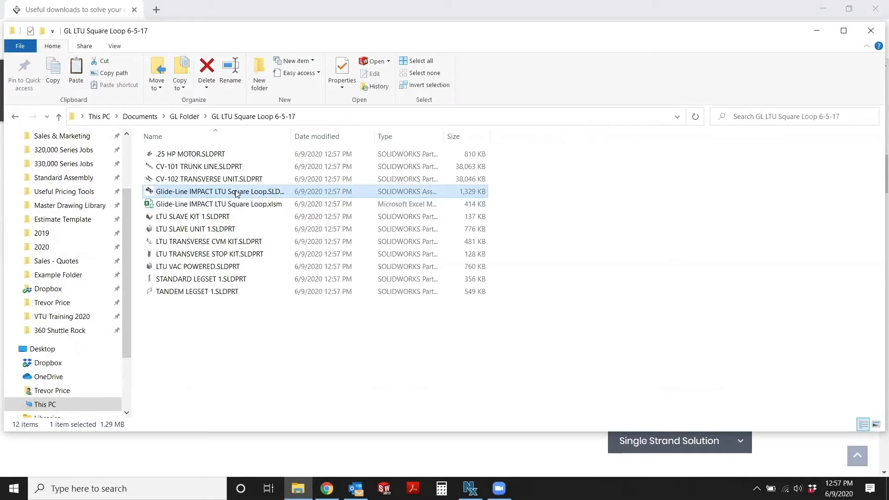
double_click(236, 192)
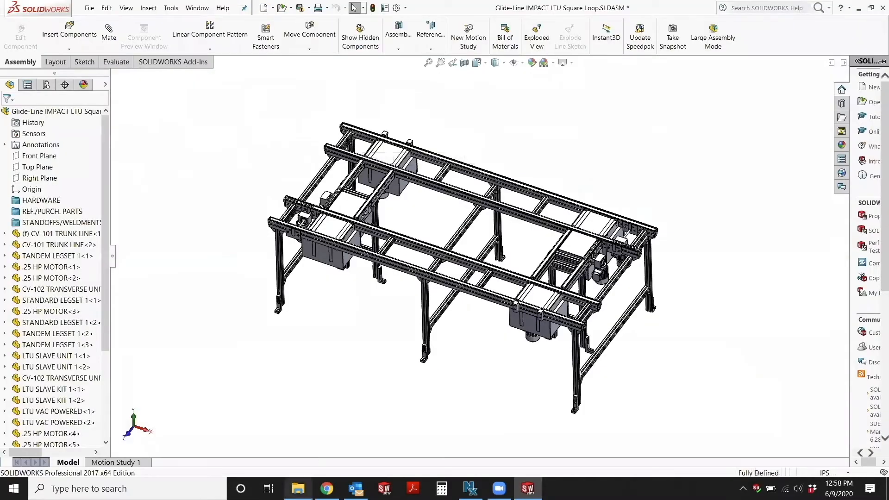
Step: Open the matching Glide-Line IMPACT LTU Square Loop.xlsm workbook from the same folder in Excel, and enable editing and active content
click(298, 488)
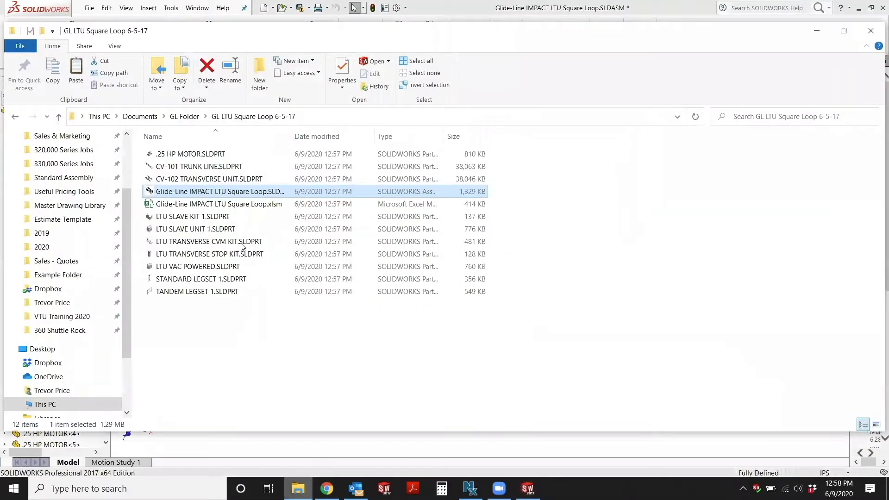
double_click(214, 204)
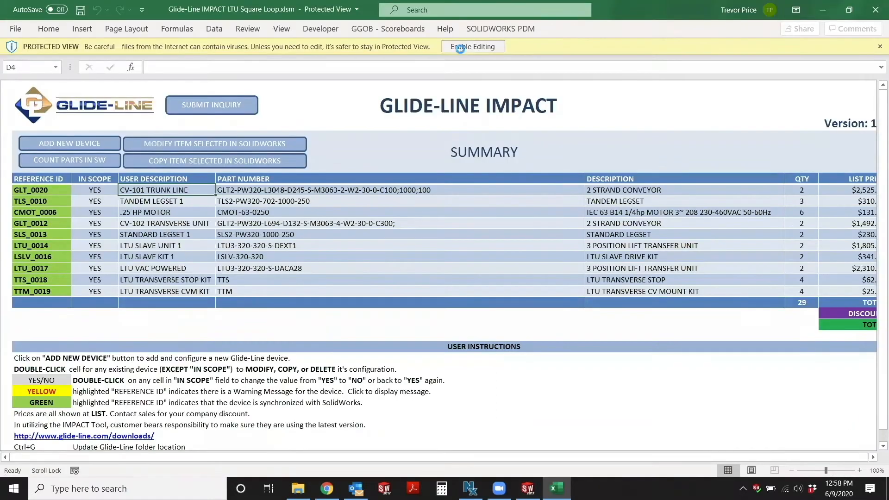
click(460, 48)
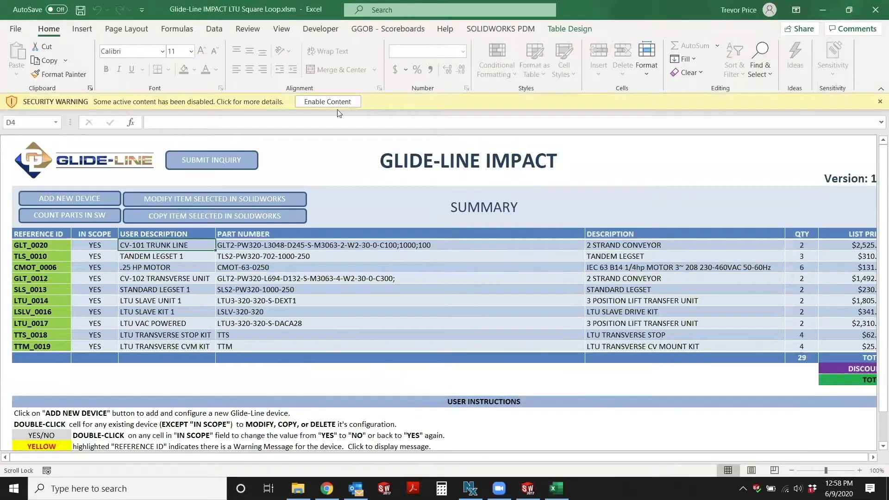
click(332, 103)
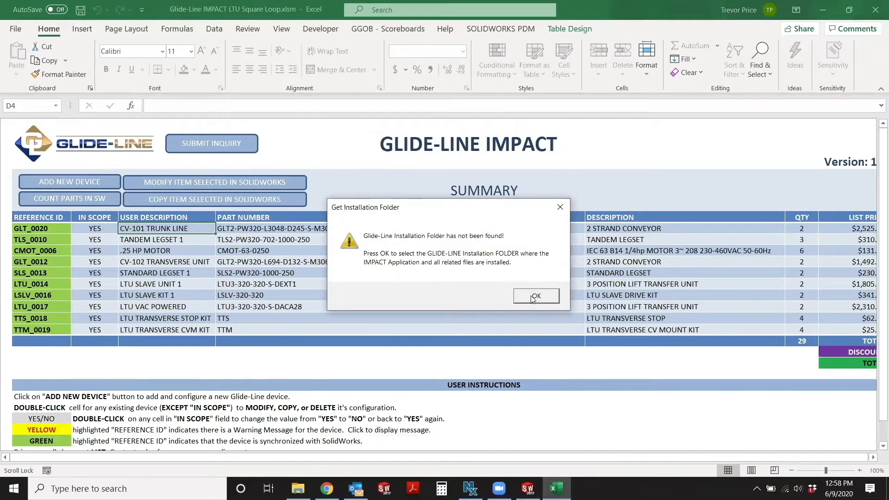
Step: Set the Glide-Line folder inside GL Folder > IMPACT V1.0.3020 (13) as the installation folder, and continue without registering
click(535, 296)
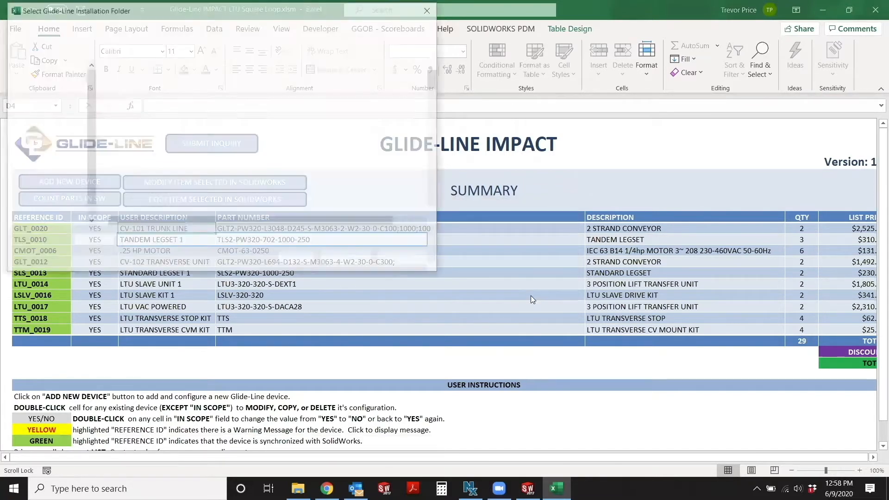
scroll(67, 91, up, 6)
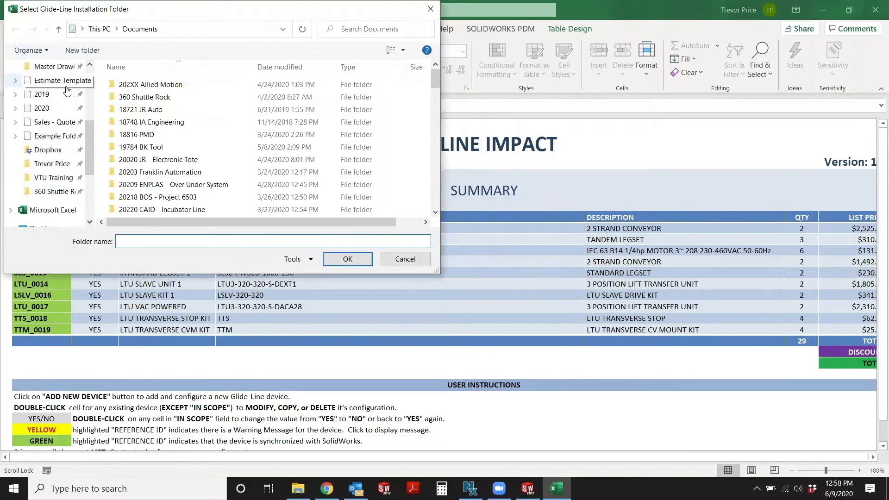
scroll(67, 91, up, 1)
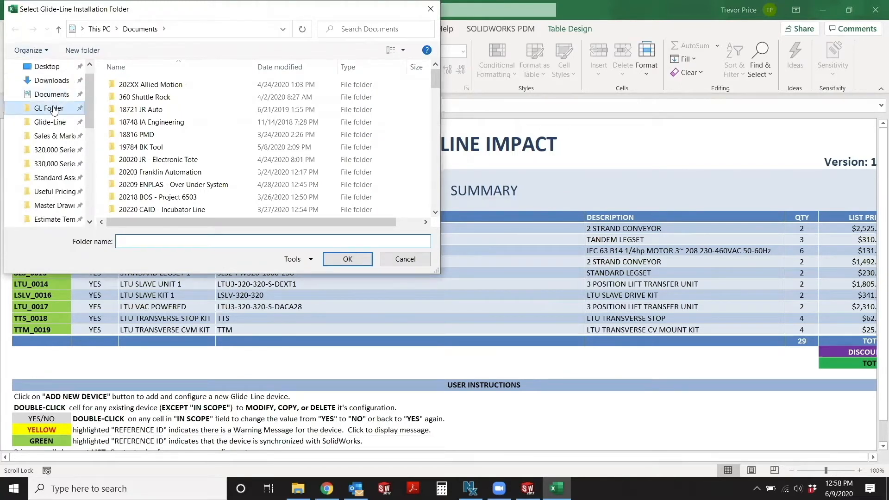
click(51, 108)
double_click(131, 109)
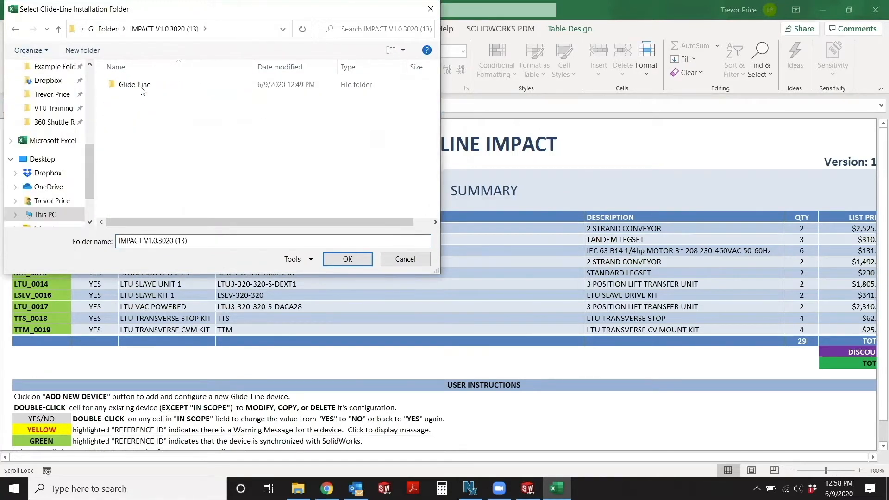
click(145, 84)
click(349, 259)
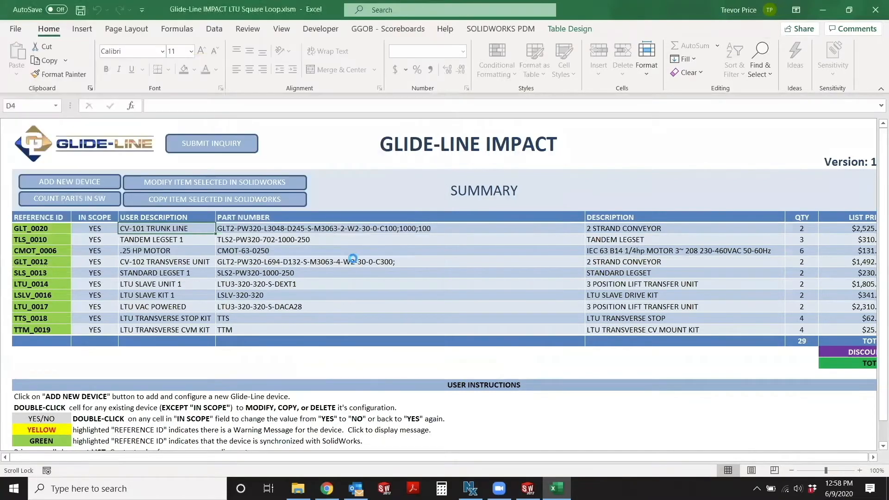
click(530, 289)
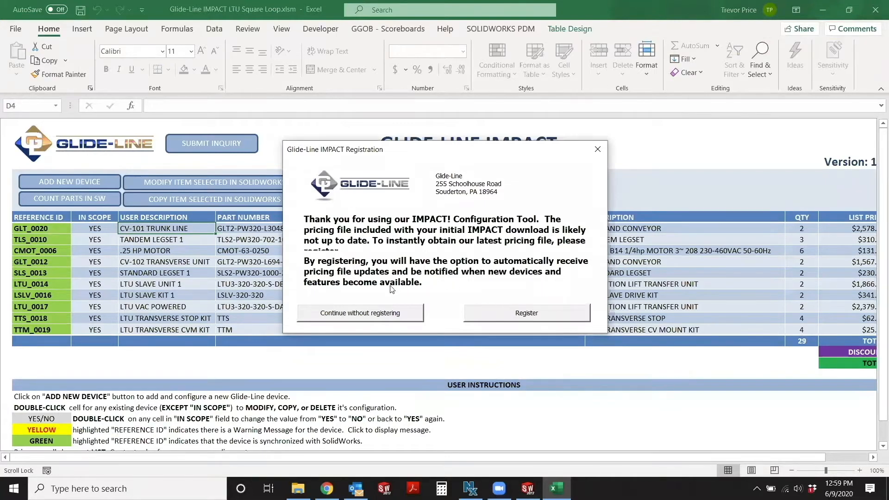
click(344, 319)
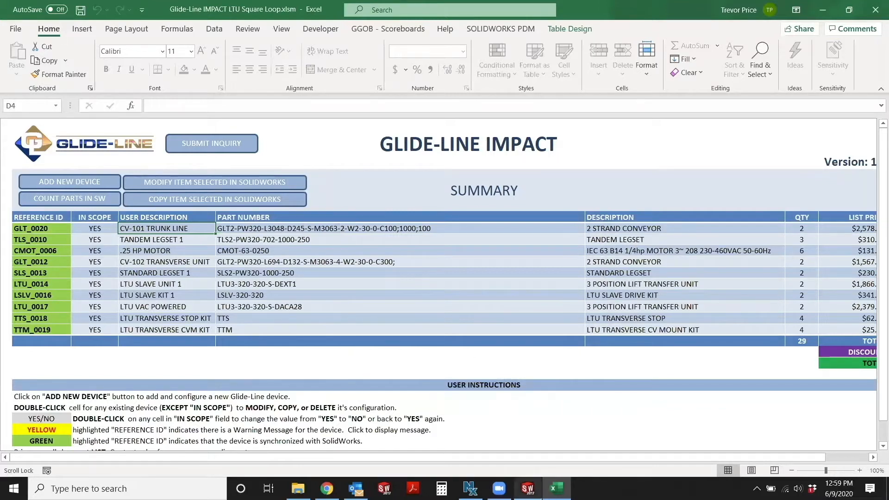
Step: Switch to SOLIDWORKS and examine the conveyor loop assembly and the part numbers marked on its rails
mouse_move(528, 488)
click(513, 442)
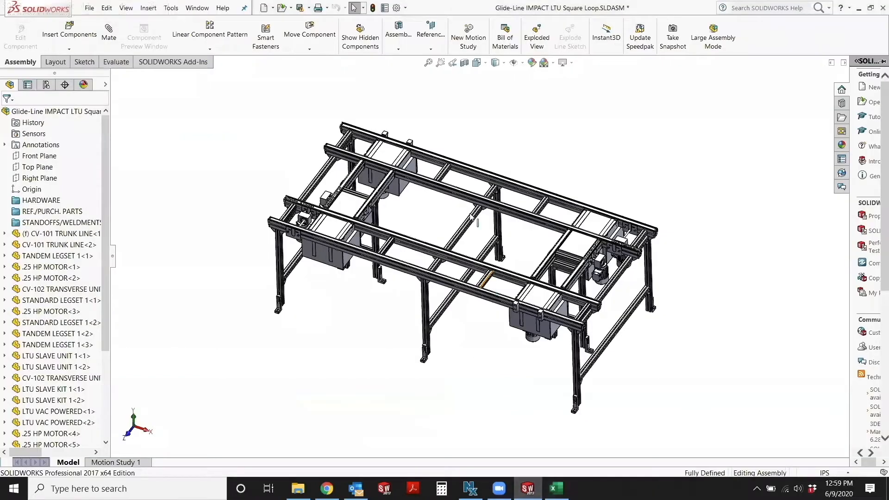
scroll(516, 284, up, 2)
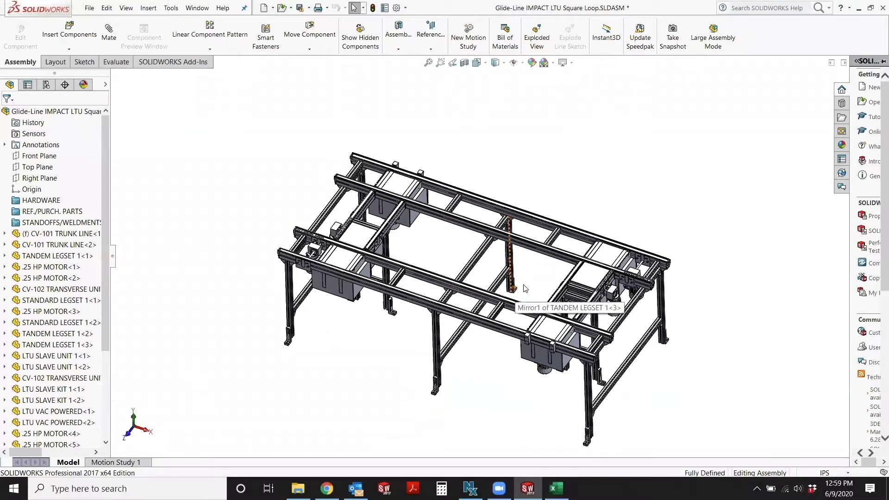
middle_drag(528, 282, 542, 297)
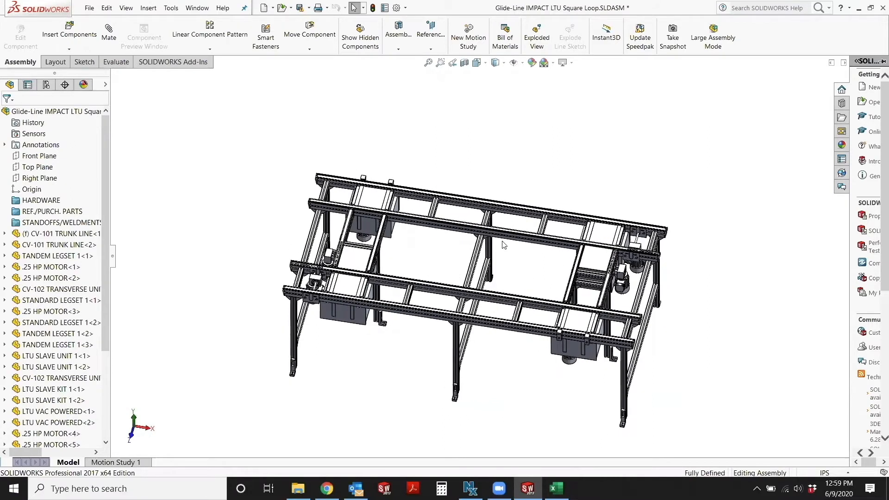
scroll(504, 244, down, 2)
scroll(506, 258, down, 2)
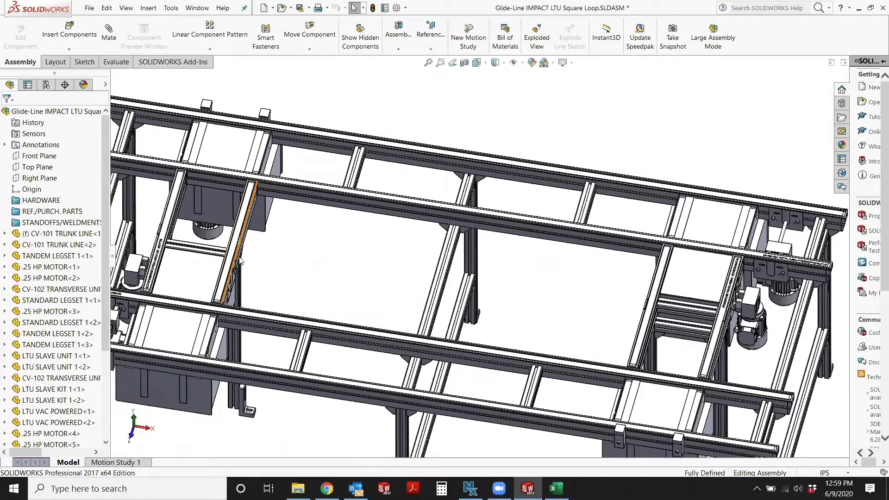
scroll(261, 227, up, 1)
scroll(262, 226, down, 5)
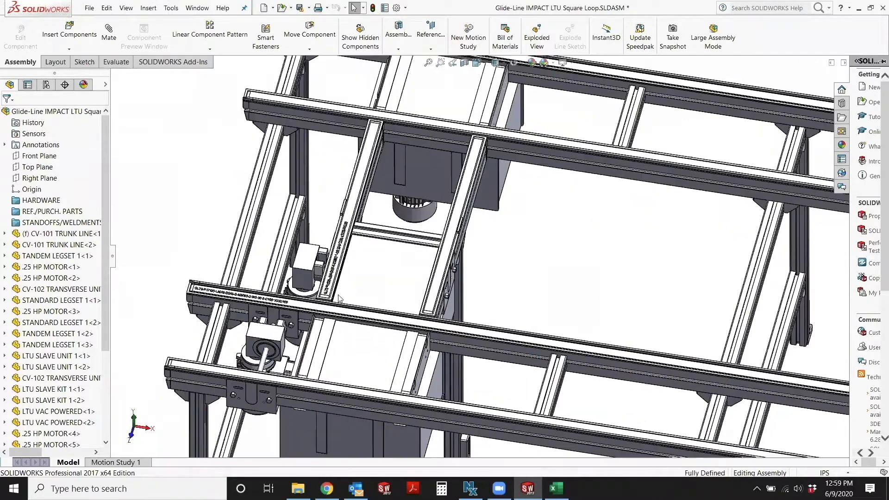
scroll(547, 296, down, 2)
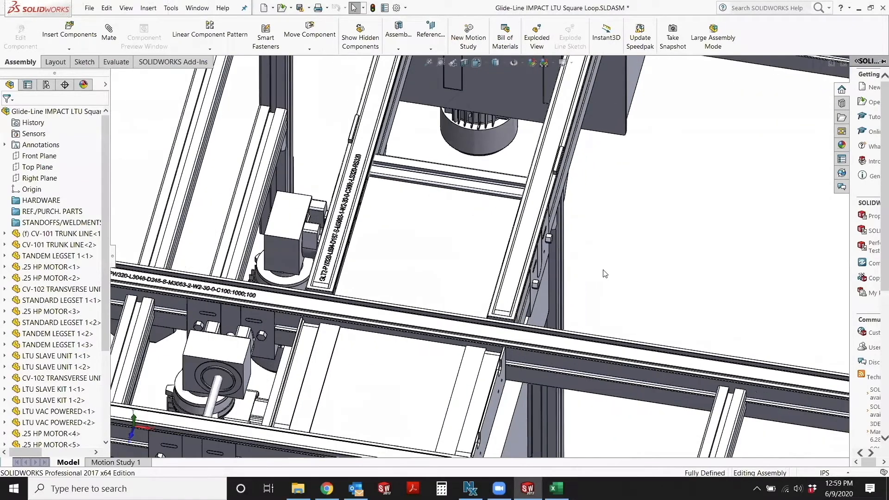
scroll(664, 284, up, 4)
Step: Back in the Excel workbook, modify the CV-101 trunk line to a width of 240, update its SolidWorks model and inspect the assembly
key(alt+Tab)
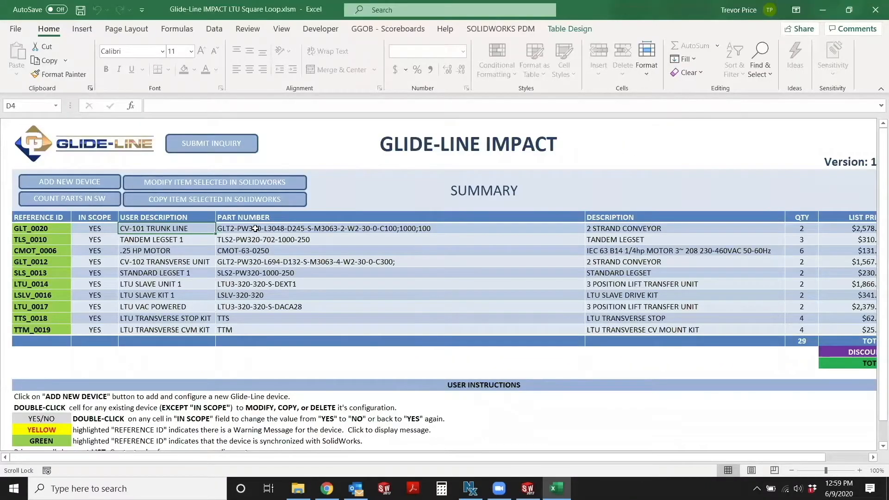
double_click(255, 228)
click(400, 217)
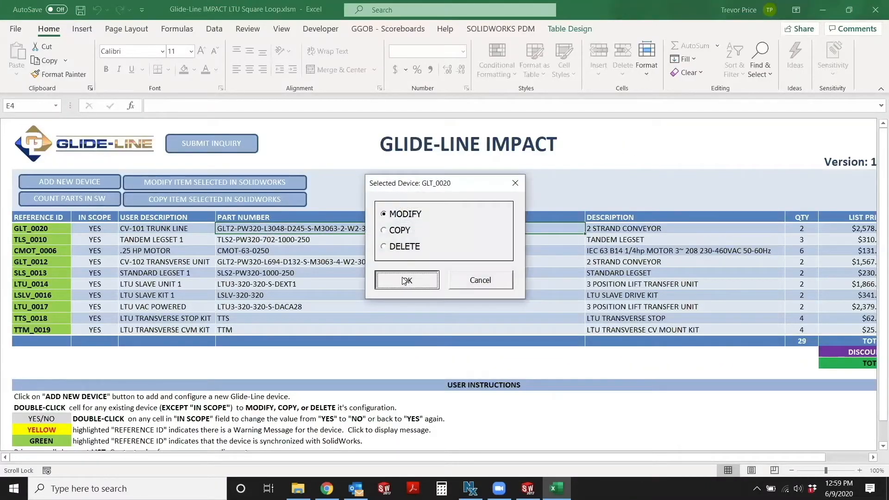
click(406, 281)
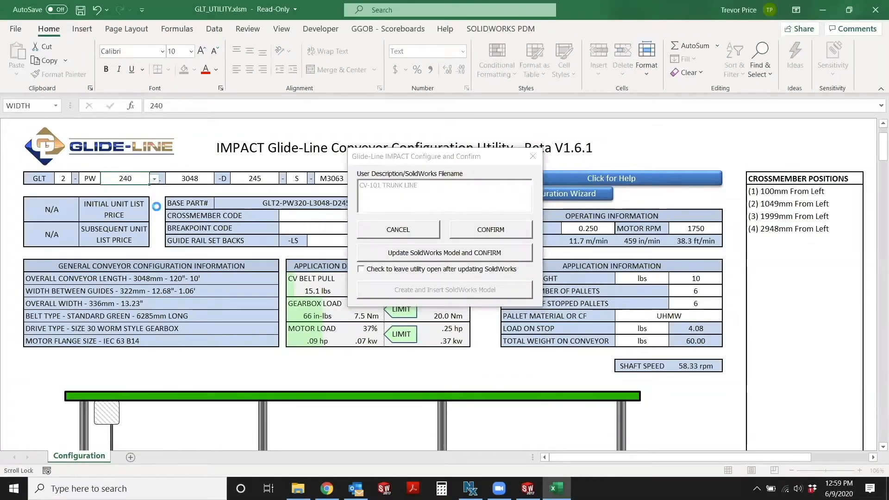
click(473, 253)
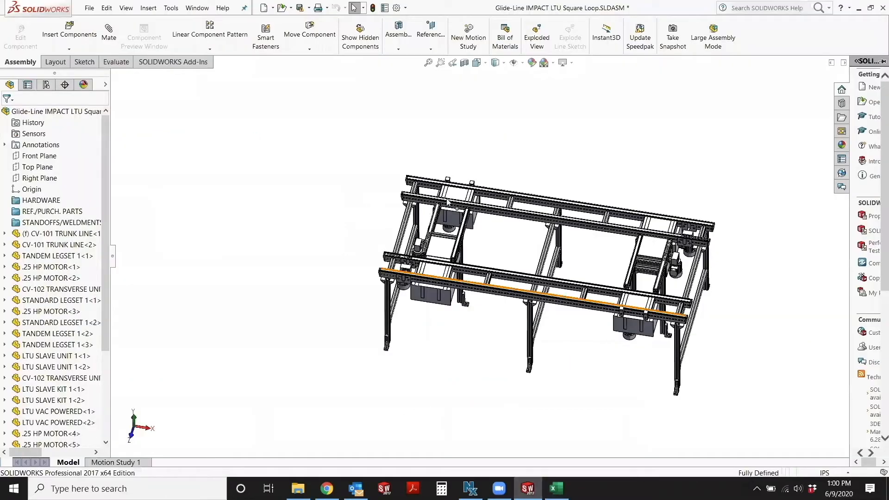
scroll(491, 217, down, 4)
middle_drag(506, 251, 476, 303)
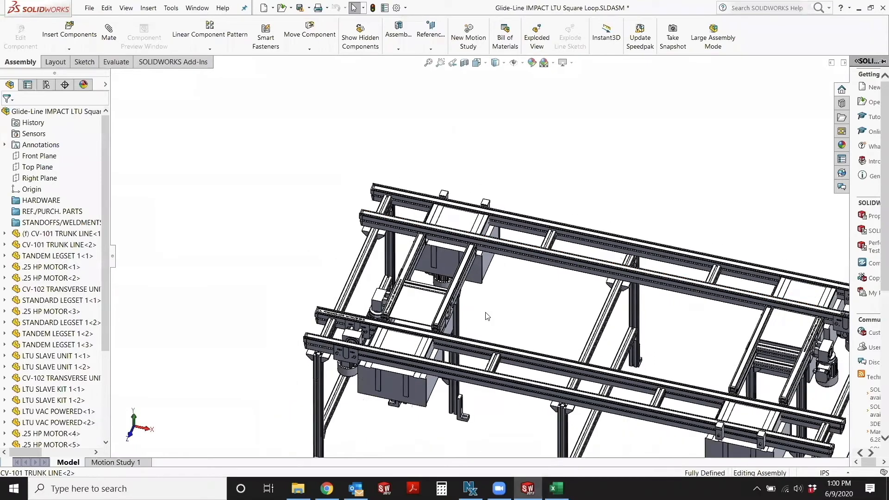
scroll(486, 316, up, 2)
Step: In the Excel summary, modify TANDEM LEGSET 1 to a width of 240 and update its SolidWorks model
mouse_move(556, 487)
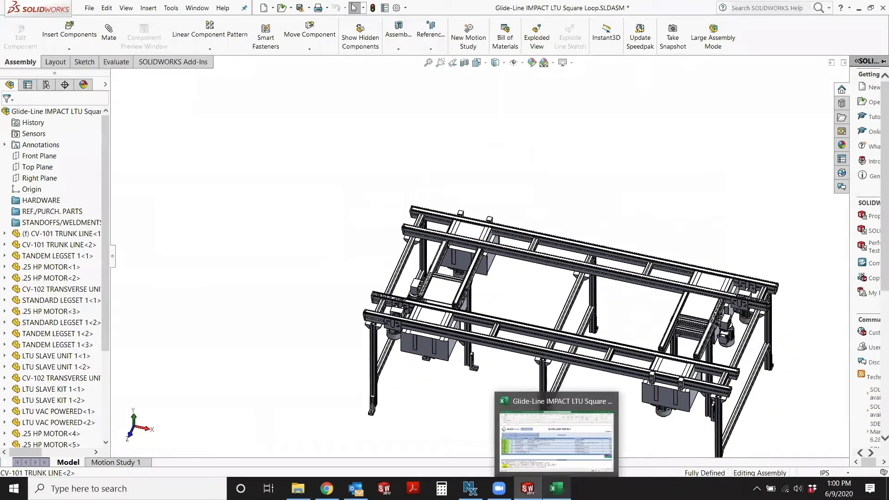
click(569, 457)
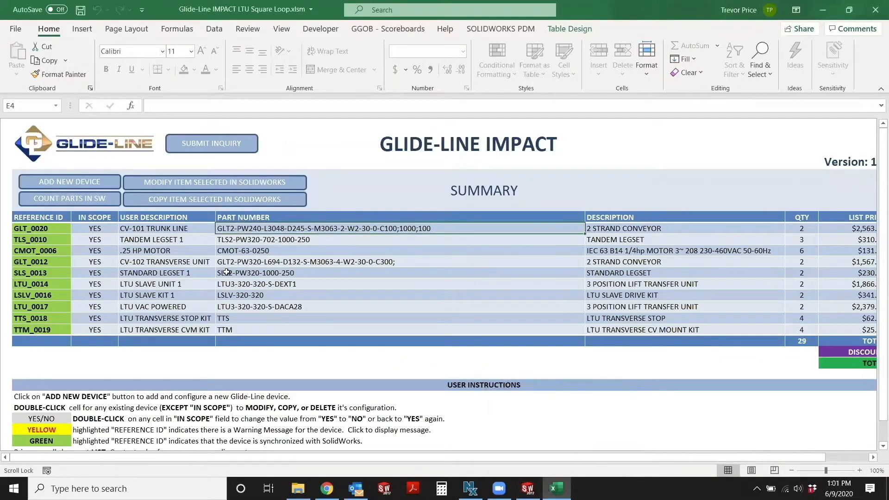
double_click(246, 239)
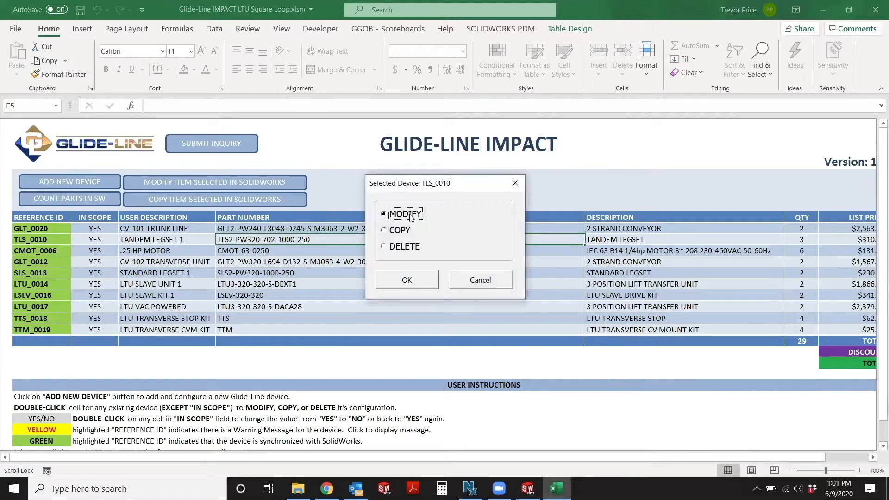
click(399, 282)
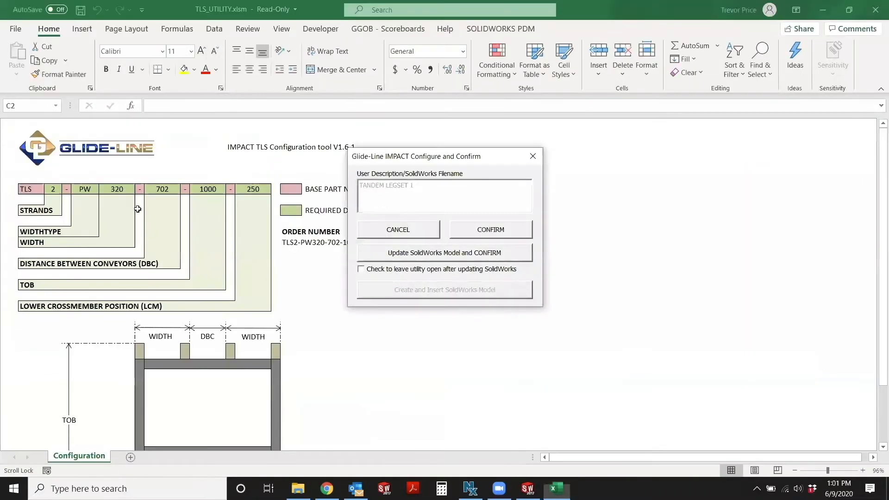
click(129, 189)
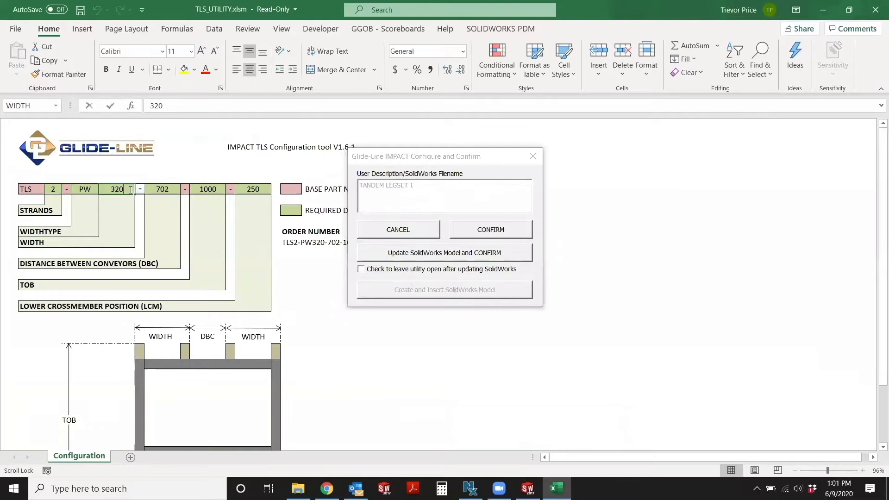
text(240)
key(Return)
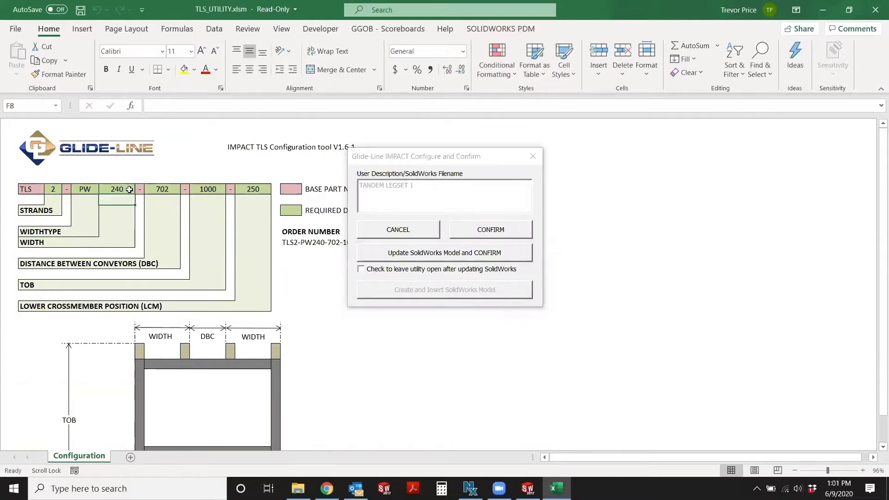
click(444, 253)
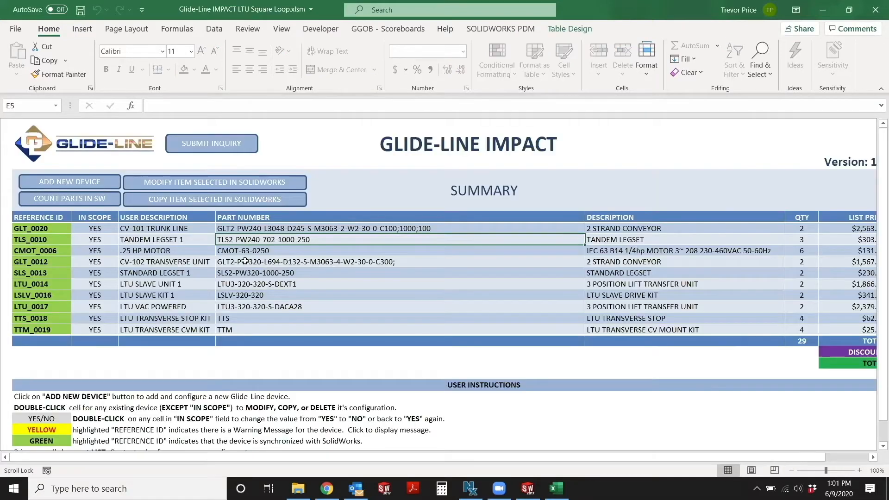
Step: Open the CV-102 TRANSVERSE UNIT for modification from the Excel summary and set its conveyor length to 1200
double_click(244, 262)
click(393, 213)
click(401, 280)
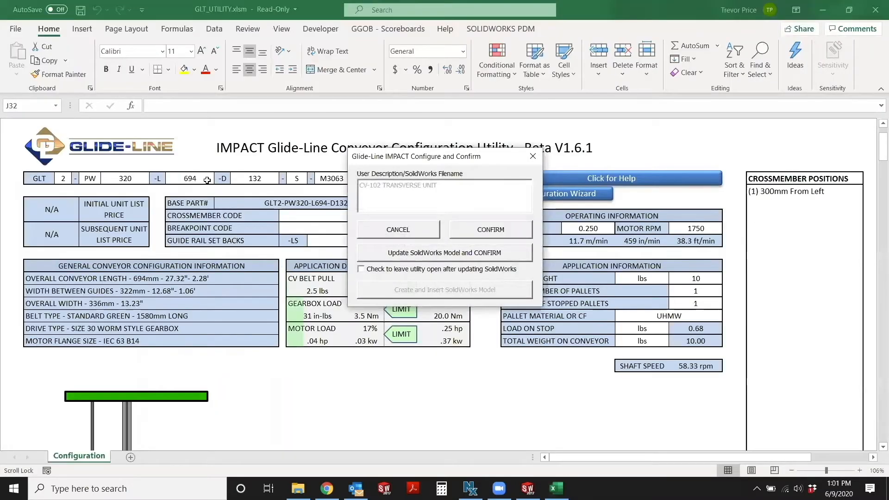
double_click(205, 178)
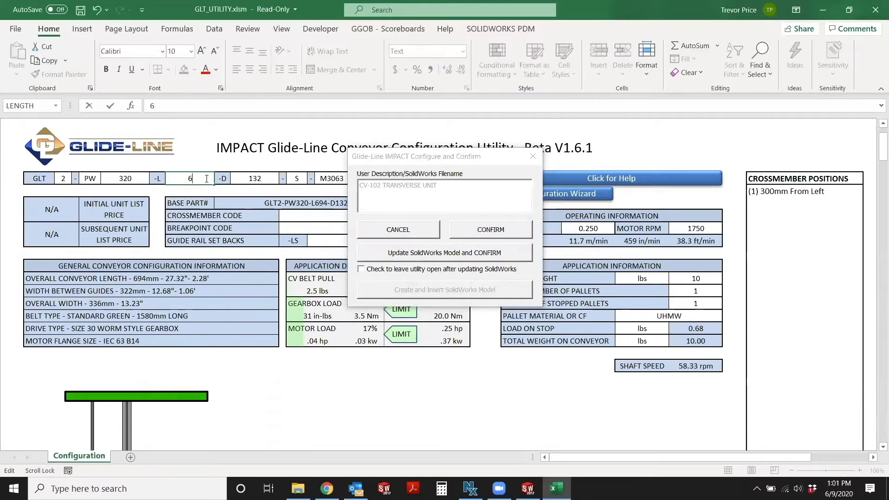
text(1200)
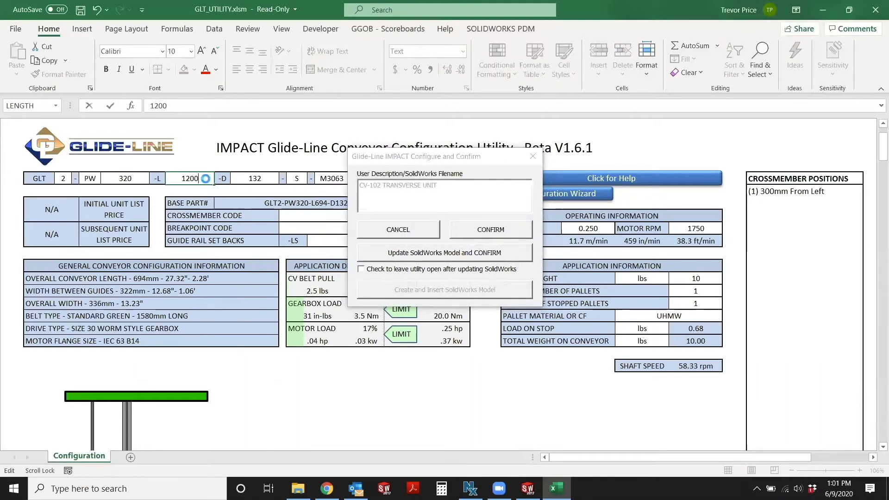
key(Return)
Step: Set the CV-102 transverse unit's width to 240, update its SolidWorks model and inspect the assembly
click(131, 179)
text(240)
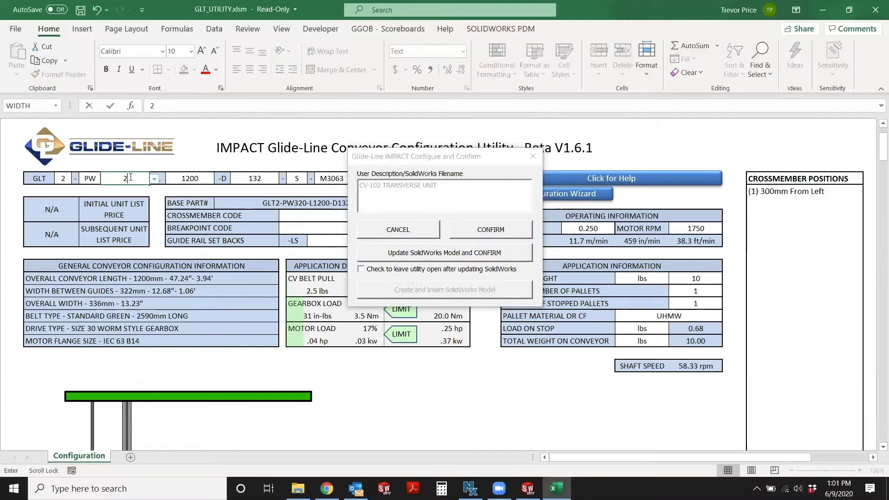
key(Return)
click(437, 253)
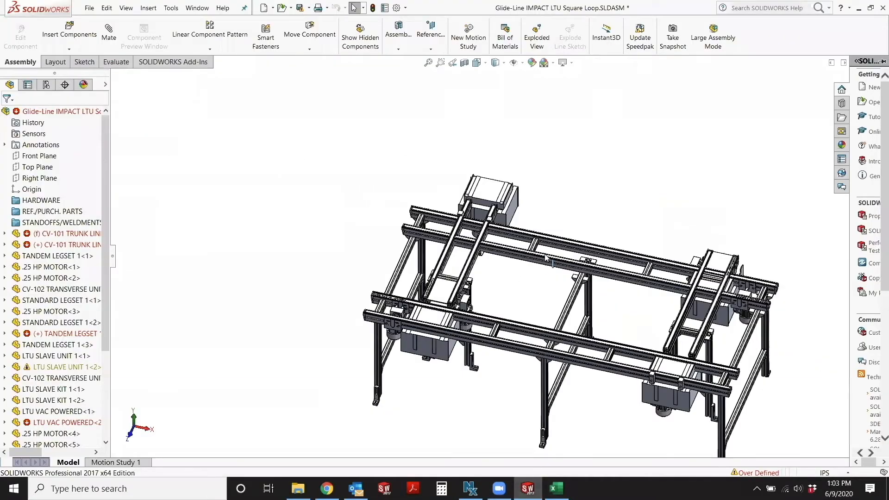
scroll(545, 257, down, 5)
middle_drag(502, 262, 532, 240)
Step: Back in the Excel summary, modify STANDARD LEGSET 1 to a width of 240 and update its SolidWorks model
key(alt+Tab)
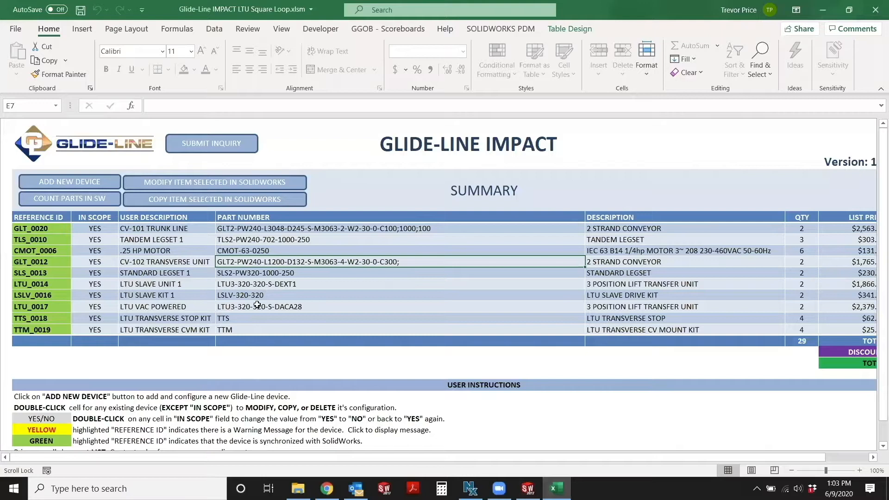
double_click(255, 273)
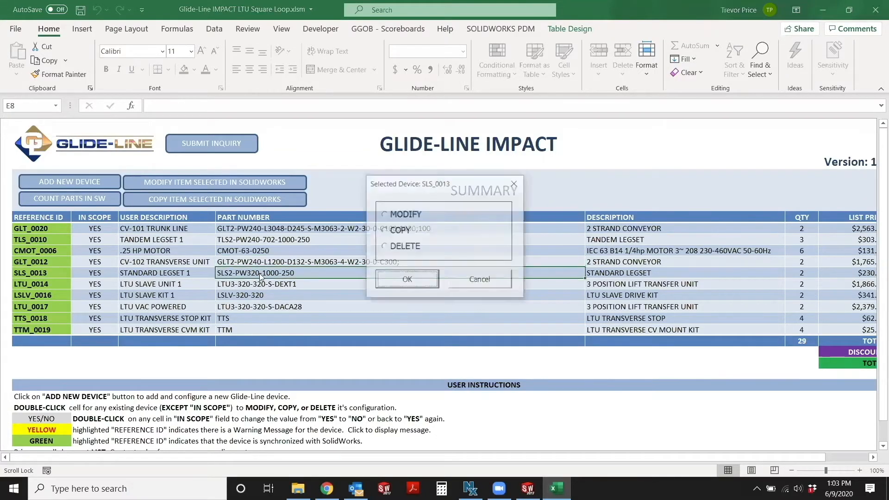
click(395, 214)
click(400, 276)
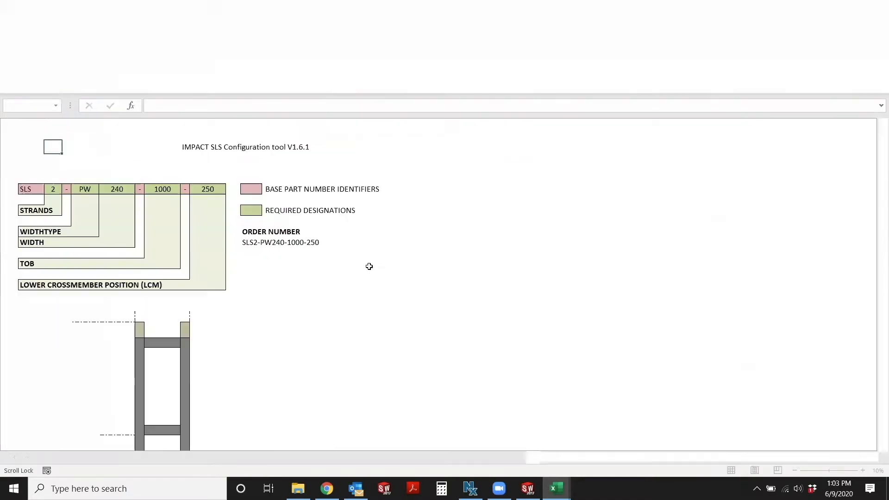
click(126, 191)
text(24)
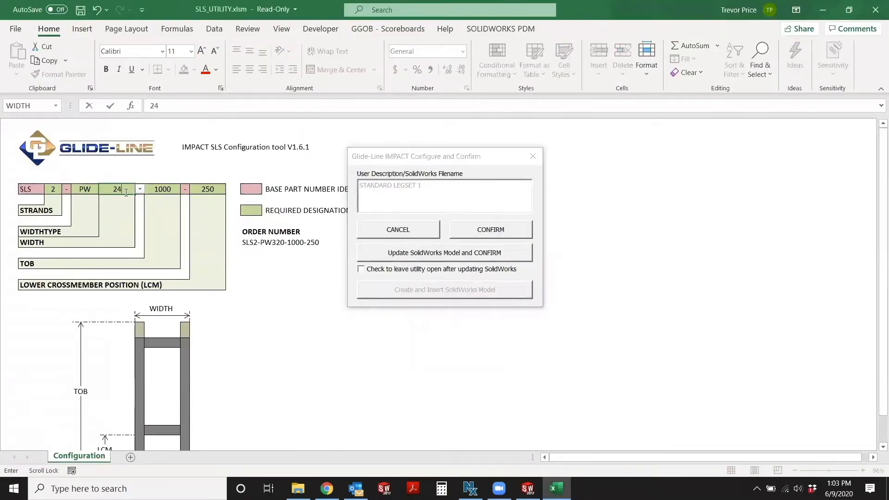
key(Return)
click(454, 257)
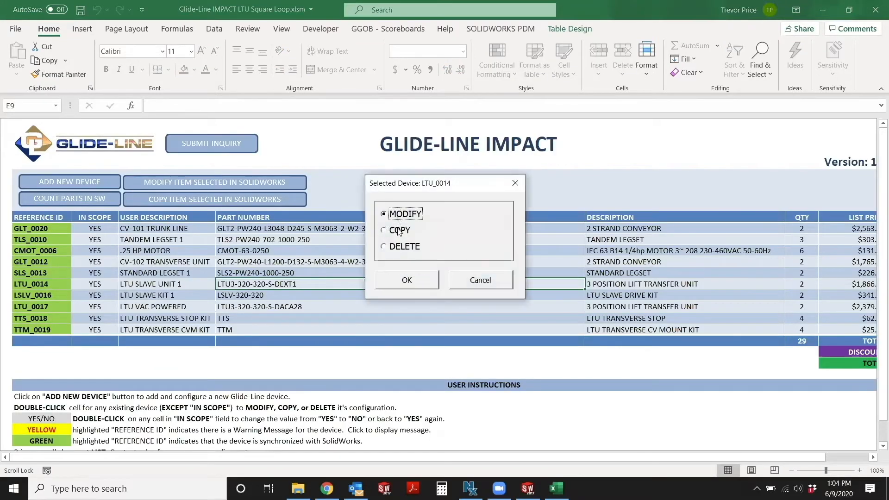
Step: Modify LTU SLAVE UNIT 1 to a pallet width and length of 240, update its SolidWorks model and inspect the assembly
click(404, 280)
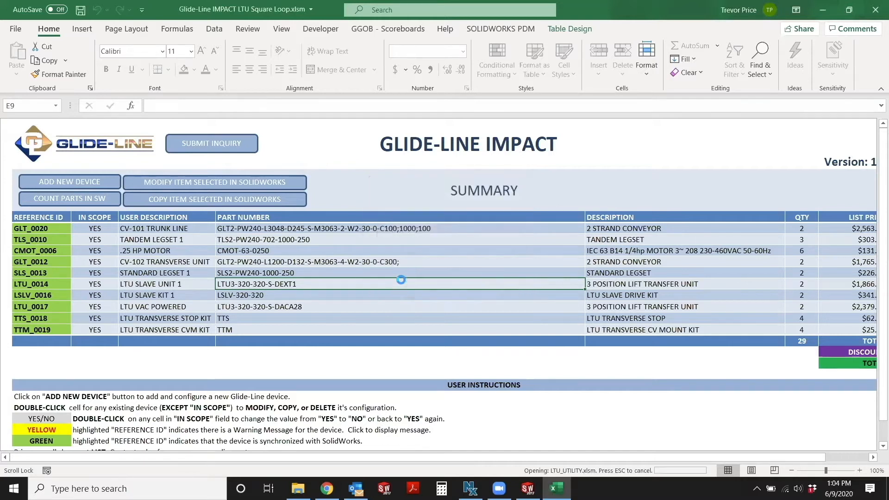
text(2)
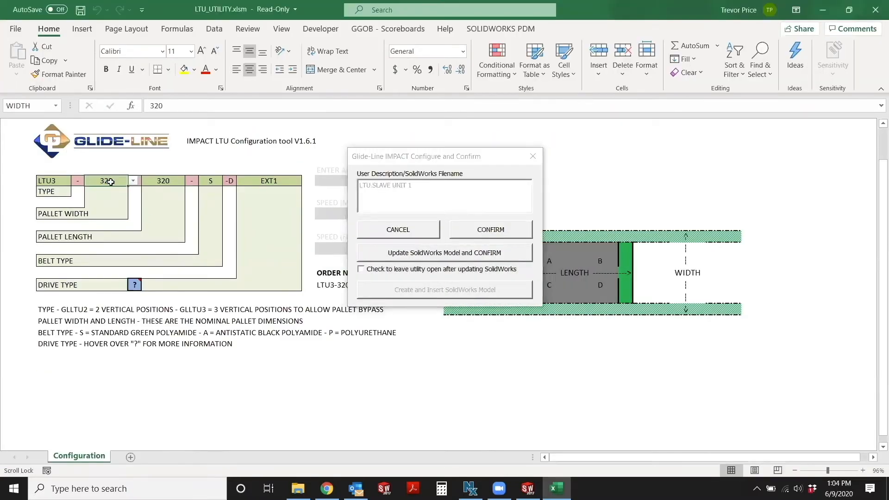
text(40)
key(Return)
click(163, 180)
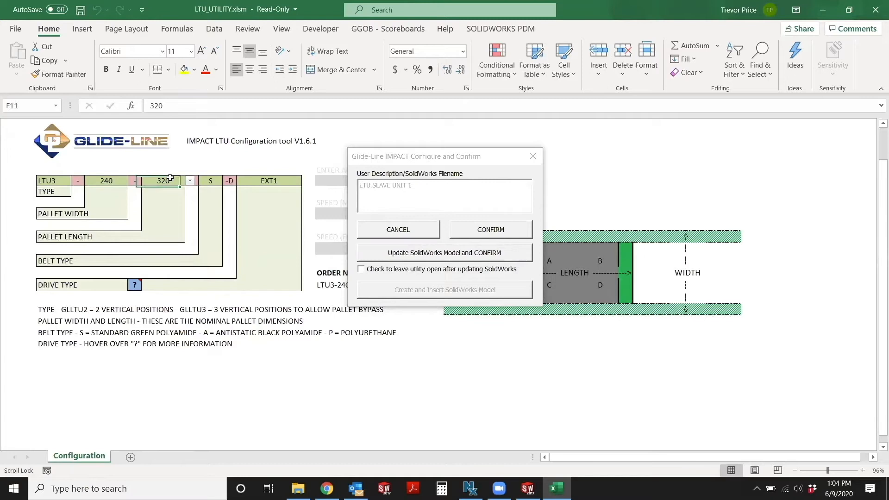
text(240)
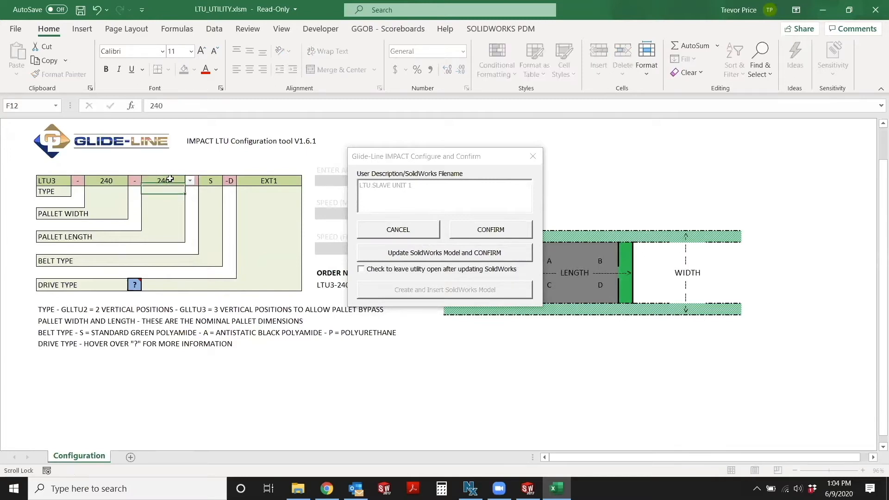
key(Return)
click(441, 256)
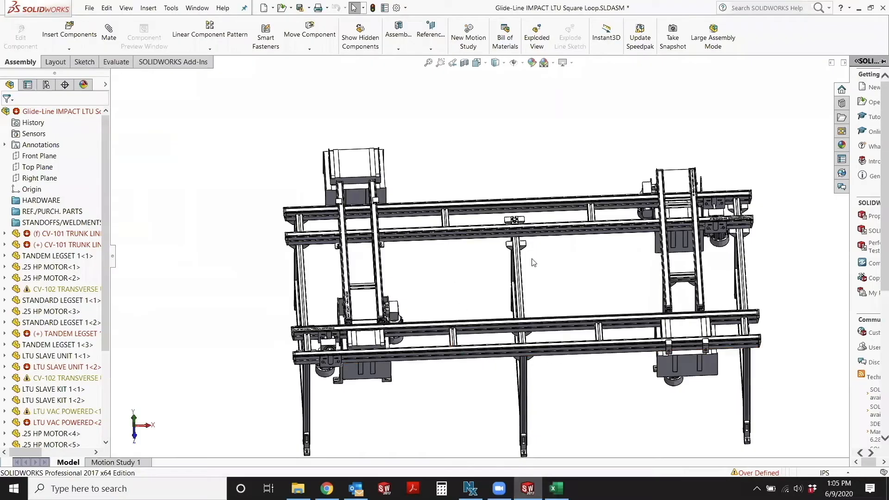
middle_drag(531, 262, 565, 308)
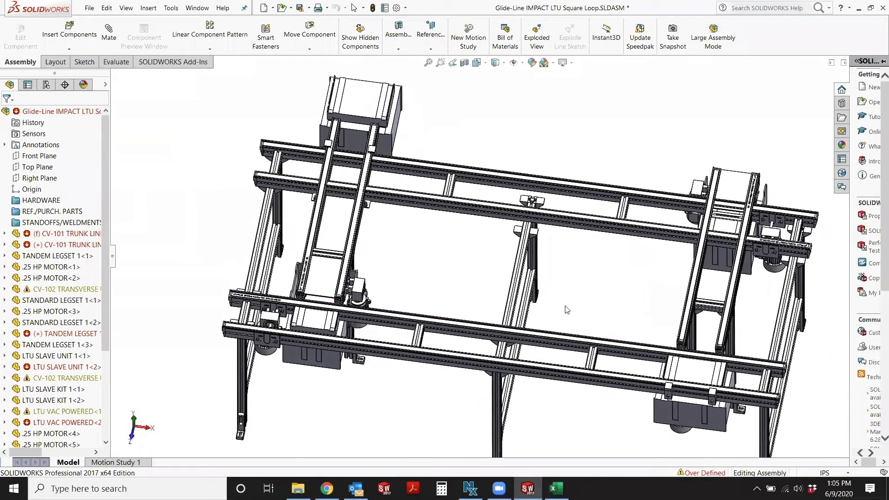
Step: Return to the Excel summary, set LTU SLAVE KIT 1's trunk and transverse conveyor widths to 240, and update its SolidWorks model
click(556, 488)
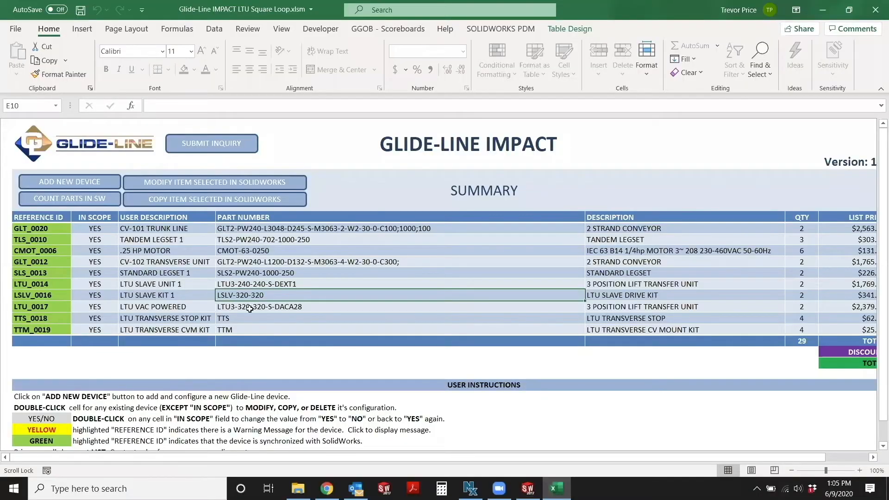
double_click(249, 296)
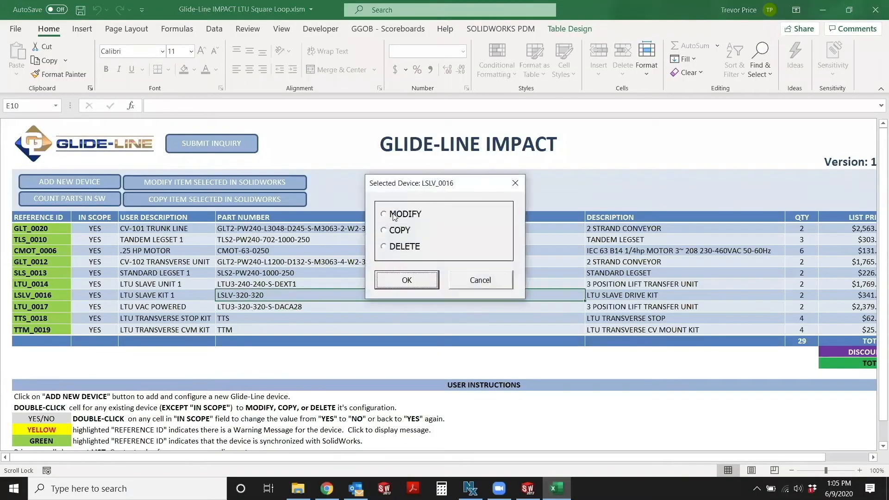
click(407, 283)
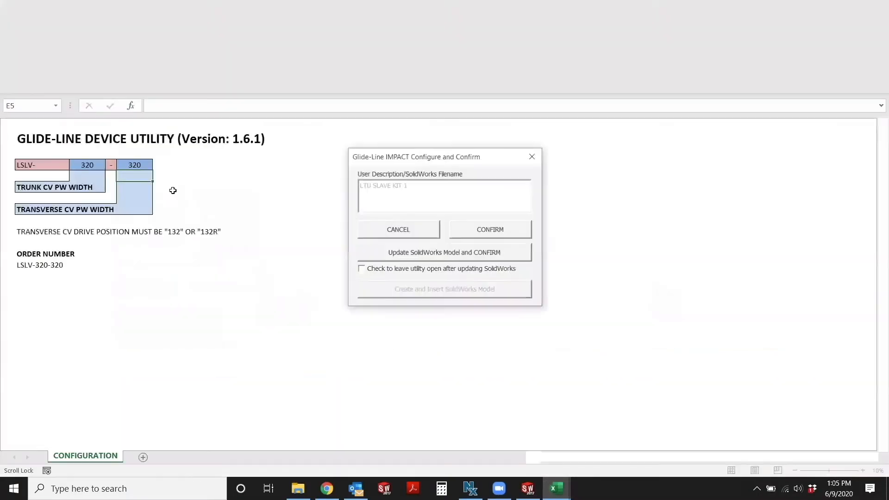
click(93, 166)
text(2)
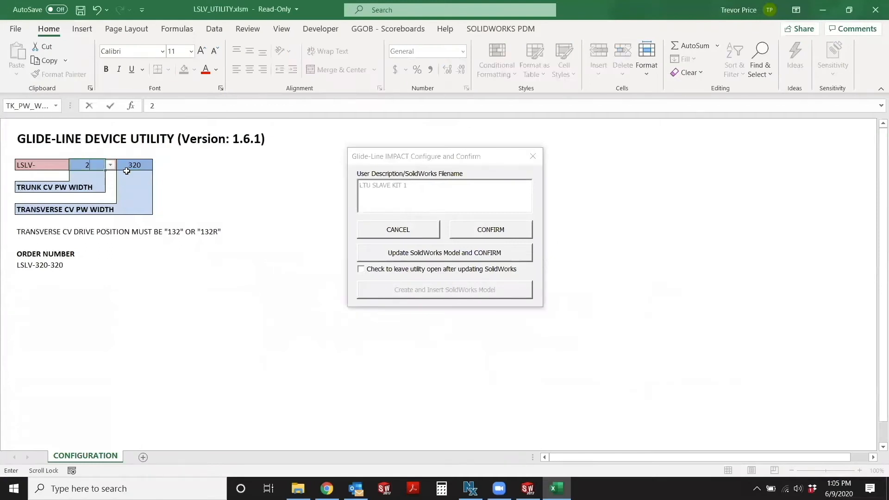
key(Tab)
text(2)
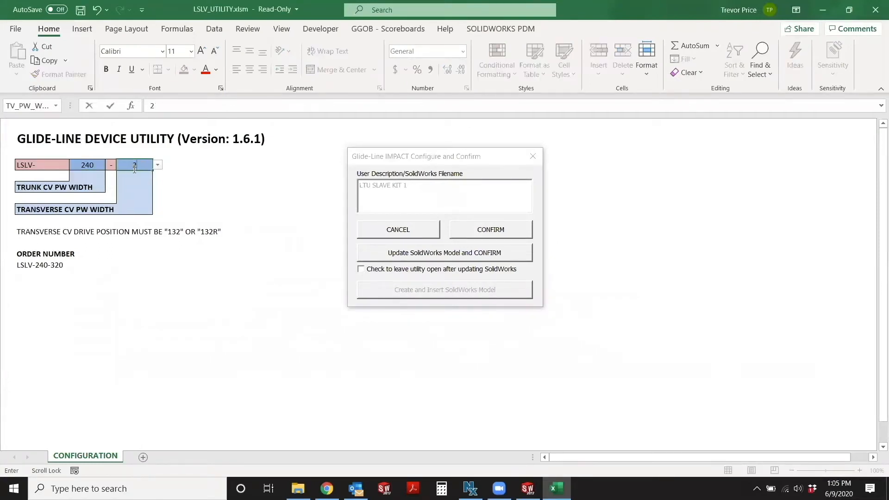
text(40)
key(Return)
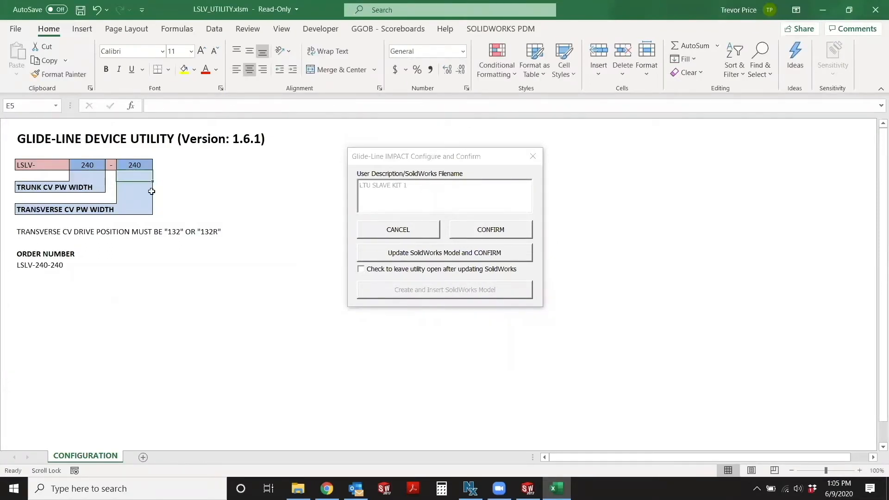
click(445, 254)
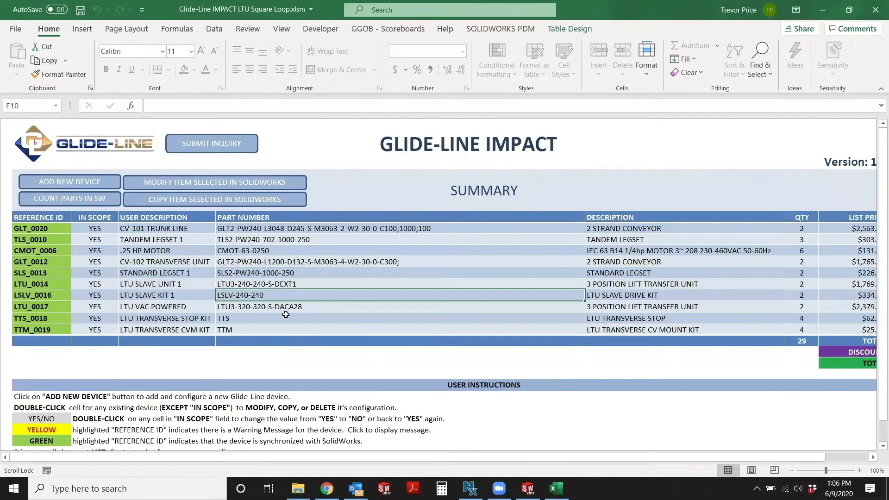
Step: Modify LTU VAC POWERED to a pallet width and length of 240 and update its SolidWorks model
double_click(287, 307)
click(395, 212)
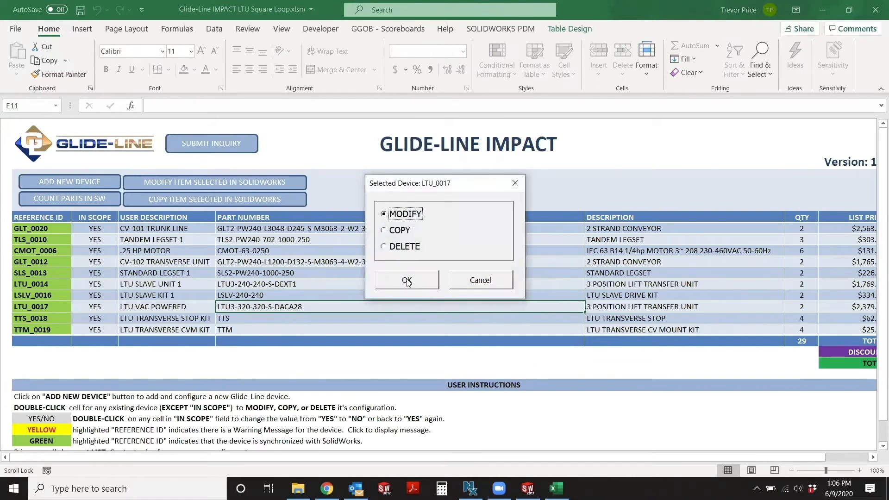
click(407, 280)
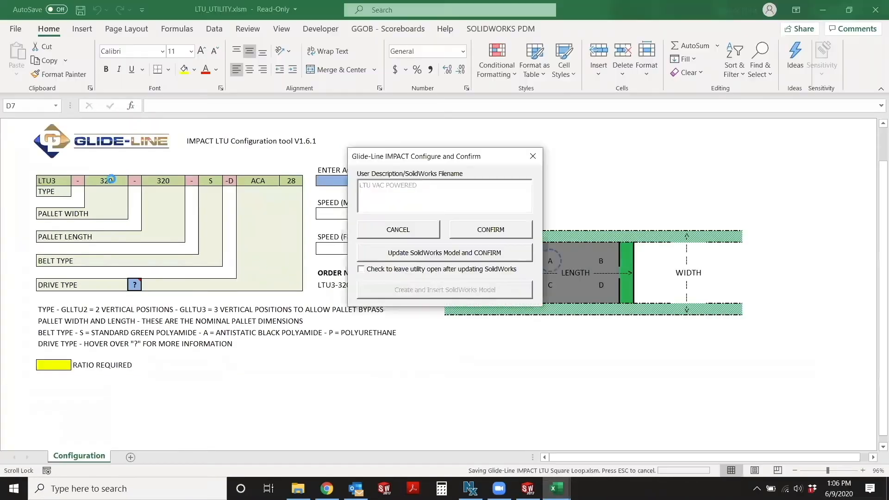
text(240)
key(Return)
click(168, 178)
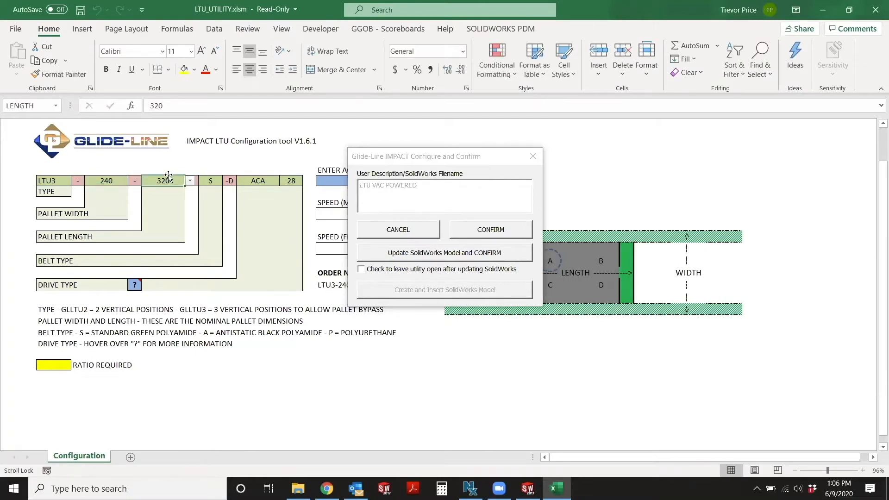
text(240)
key(Return)
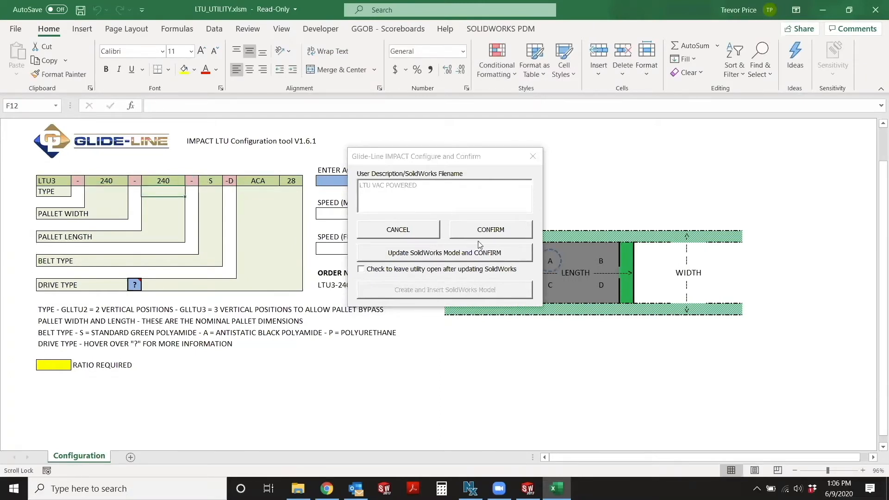
click(444, 259)
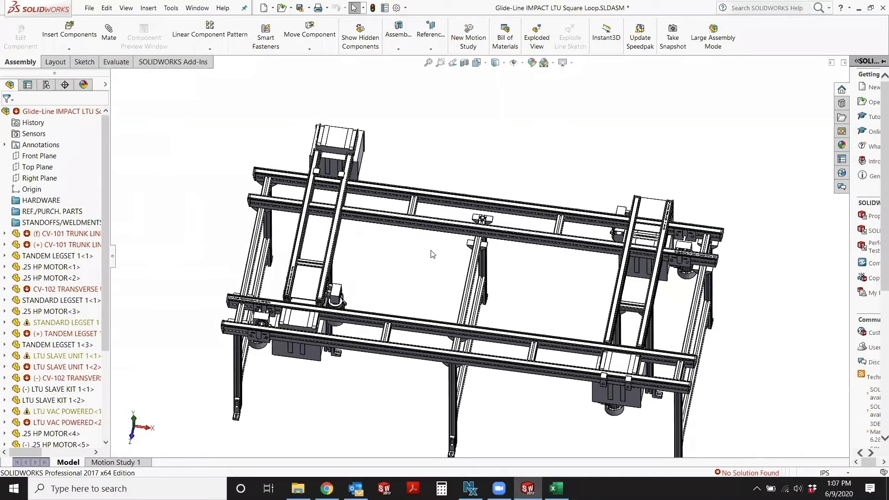
Step: Examine the SOLIDWORKS conveyor loop from several sides, including the part numbers marked on the trunk and transverse rails
middle_drag(431, 254, 355, 193)
middle_drag(348, 207, 483, 308)
scroll(501, 303, down, 2)
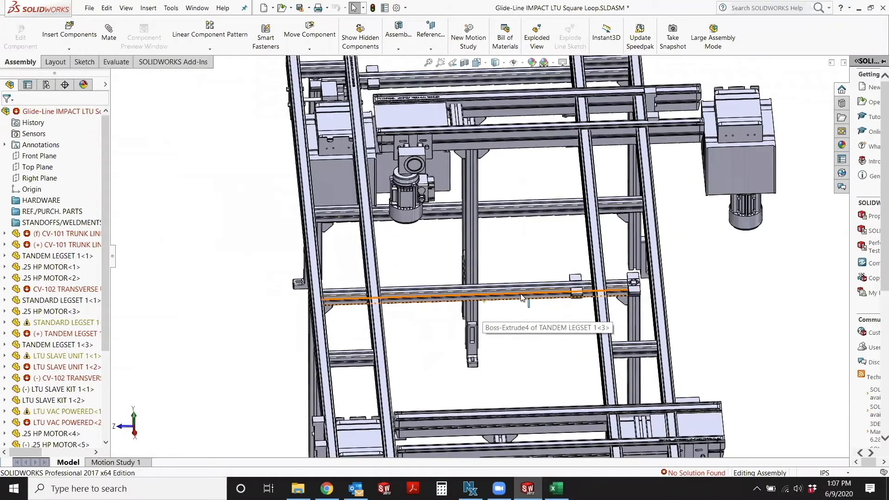
scroll(520, 297, up, 3)
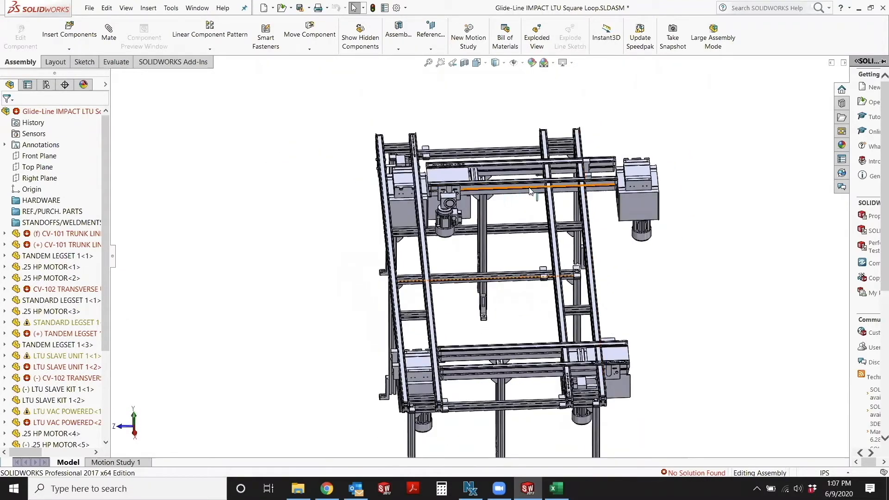
middle_drag(530, 196, 602, 228)
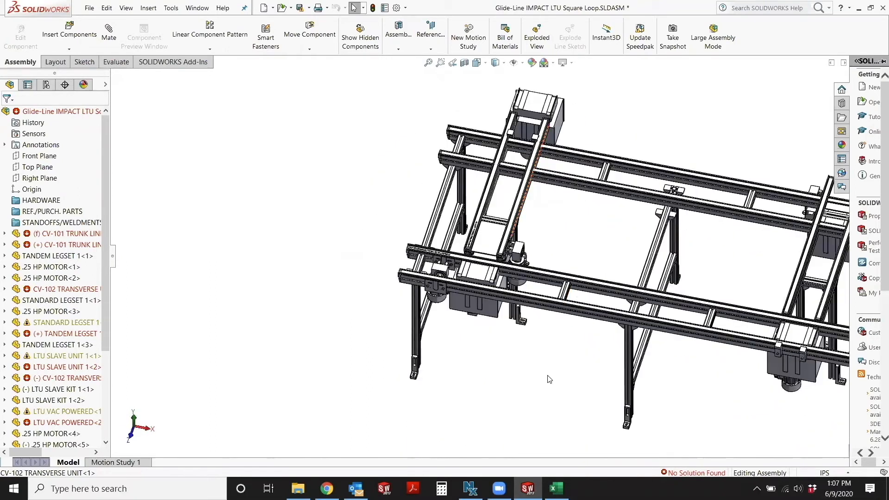
scroll(512, 276, down, 3)
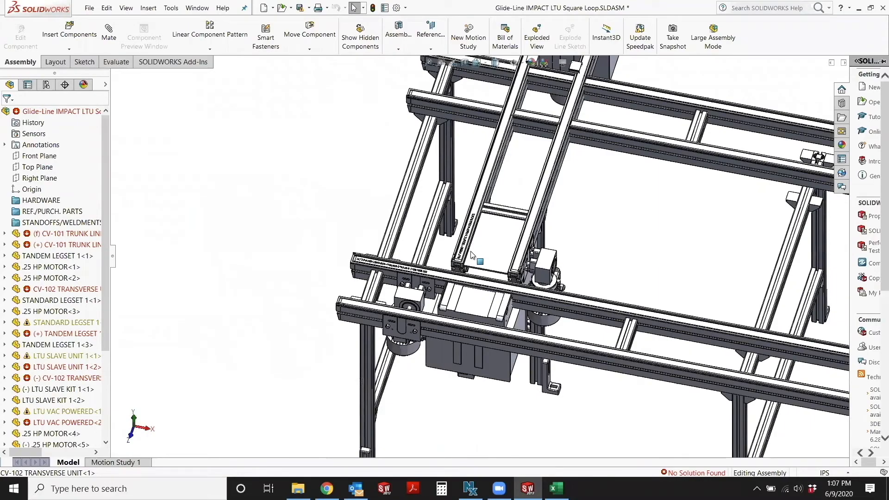
scroll(505, 278, down, 3)
scroll(503, 279, down, 3)
scroll(504, 278, up, 2)
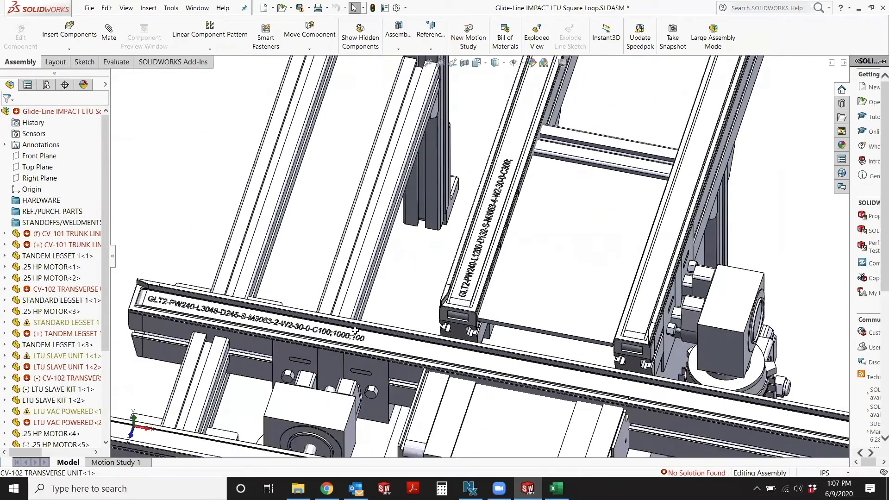
key(alt+Tab)
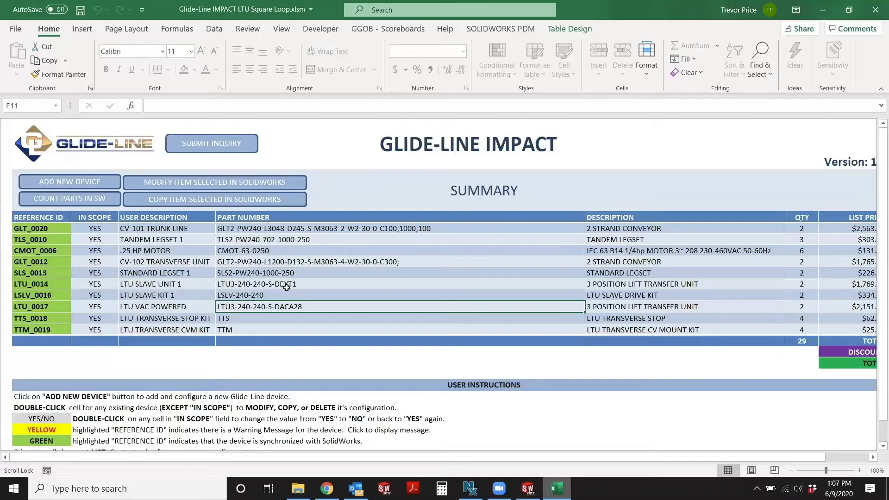
double_click(259, 241)
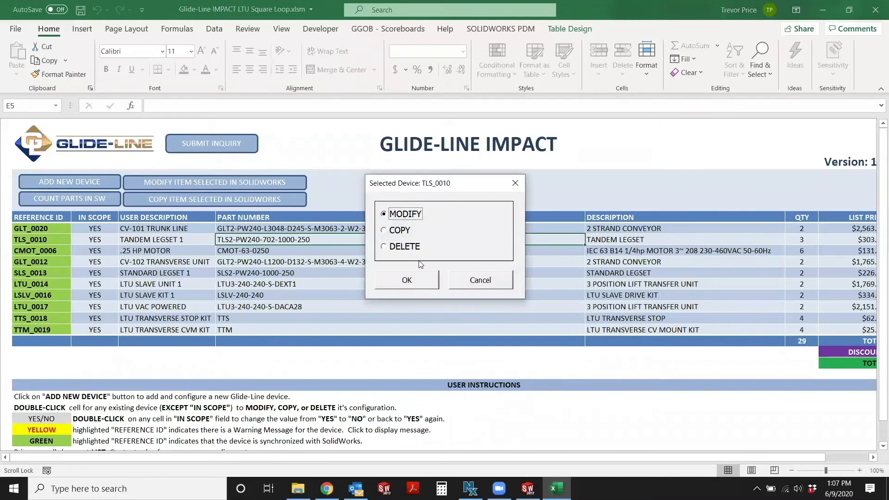
click(408, 280)
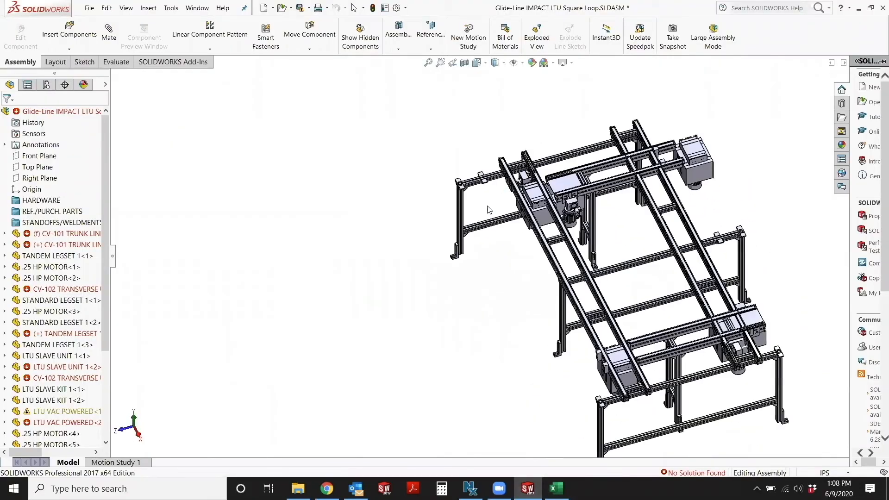
Step: In SOLIDWORKS, move the end tandem legset clear of the trunk lines to prepare it for repositioning
scroll(526, 194, down, 4)
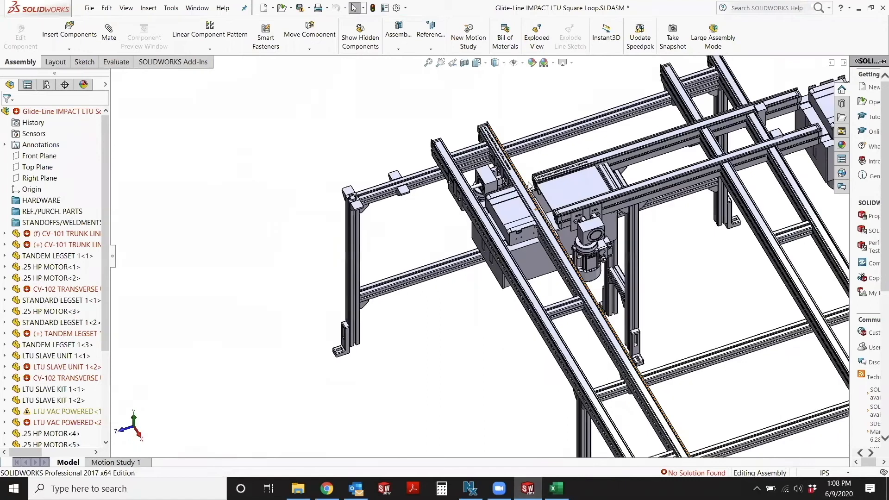
scroll(512, 208, up, 2)
middle_drag(513, 208, 555, 263)
drag(407, 160, 384, 231)
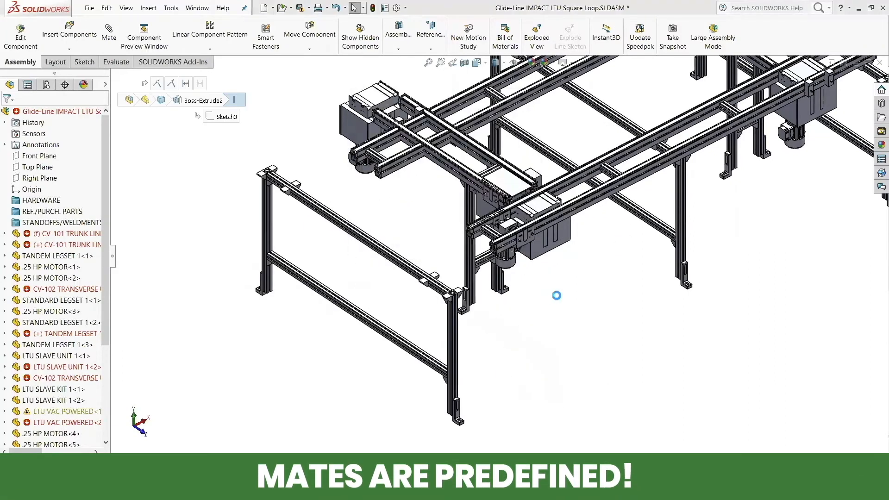
drag(445, 298, 481, 280)
scroll(482, 274, down, 3)
middle_drag(482, 273, 474, 174)
scroll(504, 162, up, 3)
Step: Mate the tandem legset to the conveyor through a pair of selected faces and position it beneath the trunk line ends
scroll(505, 162, down, 8)
middle_drag(531, 198, 587, 266)
click(567, 259)
ctrl+click(595, 221)
click(600, 217)
drag(587, 266, 480, 296)
scroll(495, 250, up, 5)
middle_drag(616, 208, 671, 242)
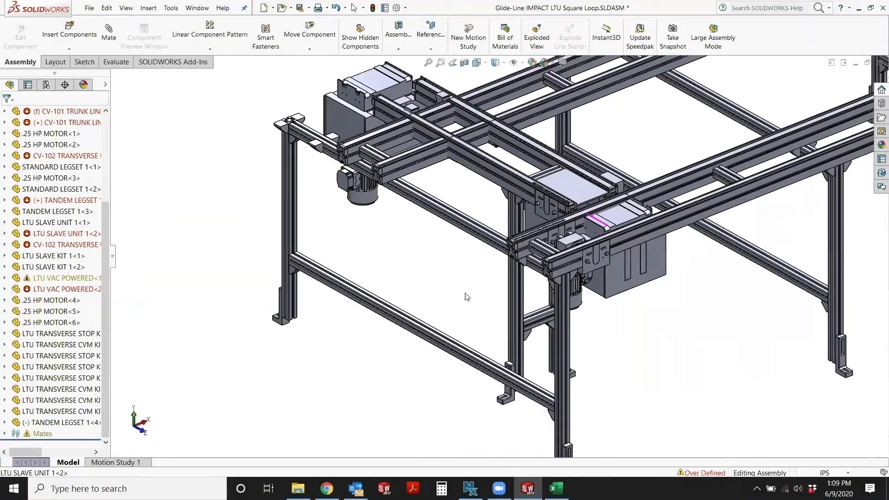
Step: View the mate errors of the second CV-101 TRUNK LINE and examine its mates with the tandem legset
middle_drag(464, 295, 450, 262)
scroll(450, 262, up, 5)
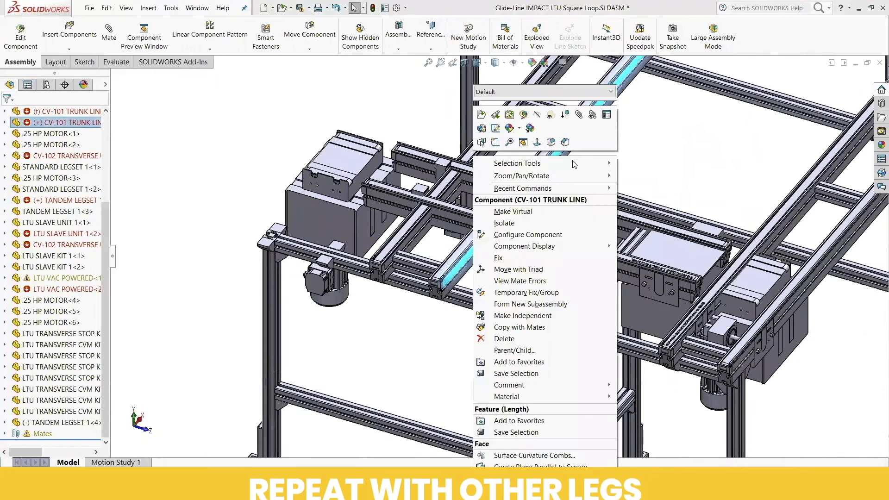
click(519, 281)
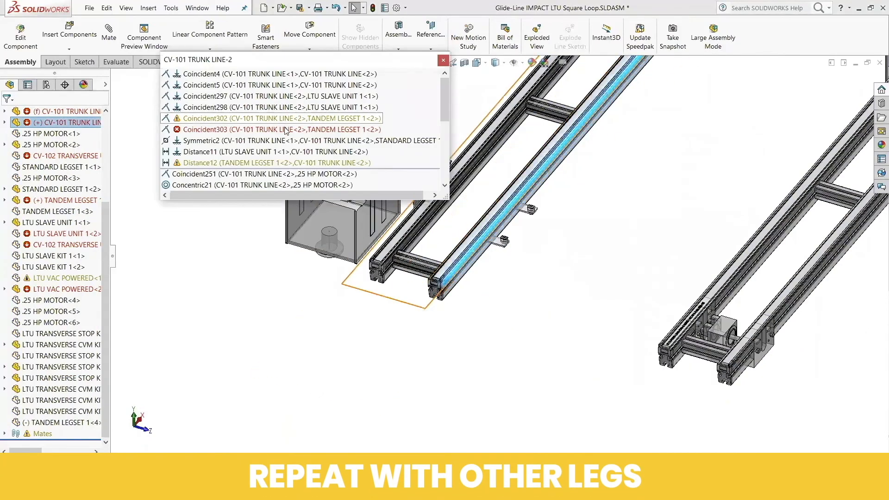
click(443, 60)
scroll(534, 246, up, 4)
scroll(705, 267, down, 3)
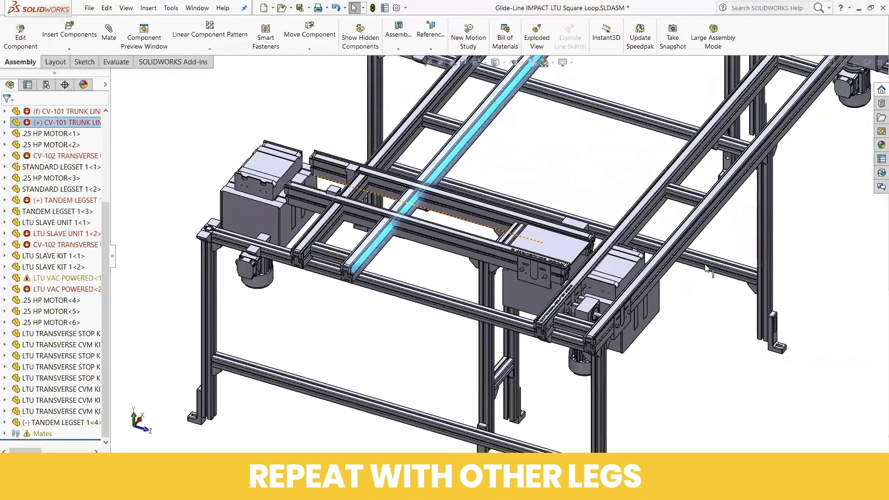
Step: Delete the two selected items around the tandem legsets of the conveyor assembly
scroll(706, 268, up, 3)
scroll(327, 195, down, 2)
click(576, 218)
key(Delete)
key(Return)
scroll(488, 223, up, 2)
key(Delete)
key(Return)
Step: Copy a tandem legset within the conveyor assembly for the next support position
scroll(411, 248, down, 5)
middle_drag(411, 247, 509, 271)
ctrl+drag(422, 311, 554, 303)
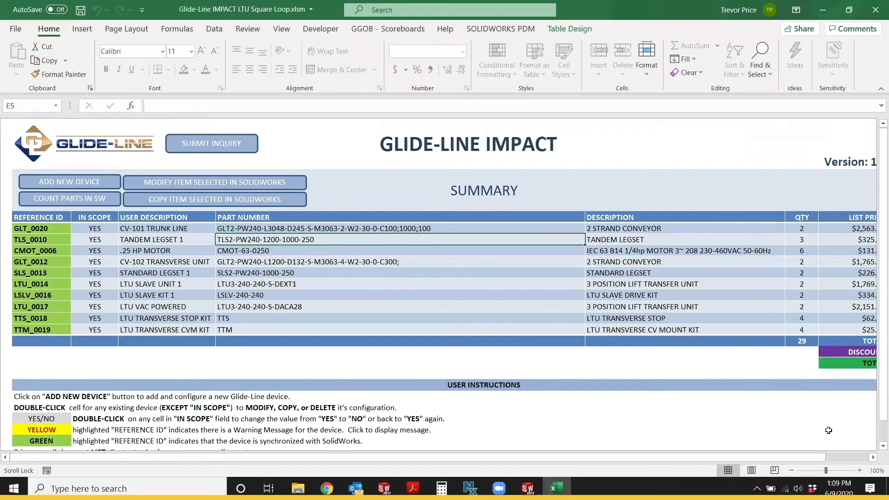
Step: Set the Excel summary's zoom to 90% to review the device quantities, list prices and extended prices
click(791, 469)
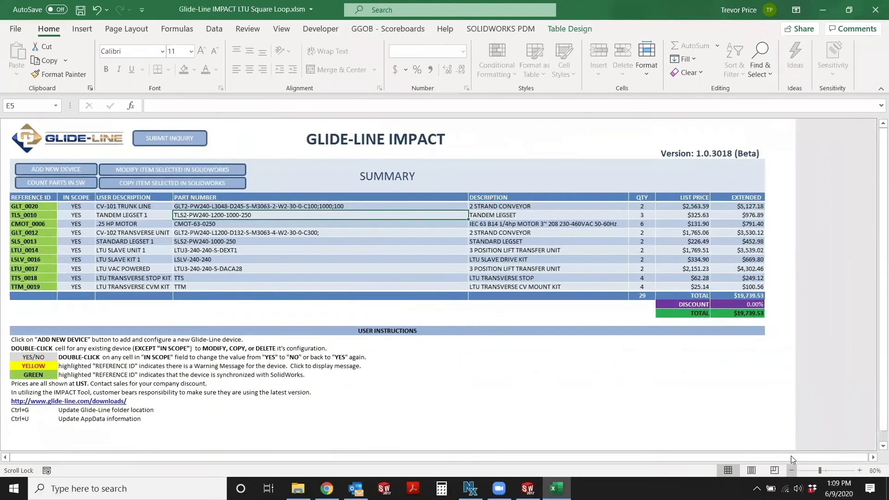
ctrl+scroll(92, 194, up, 1)
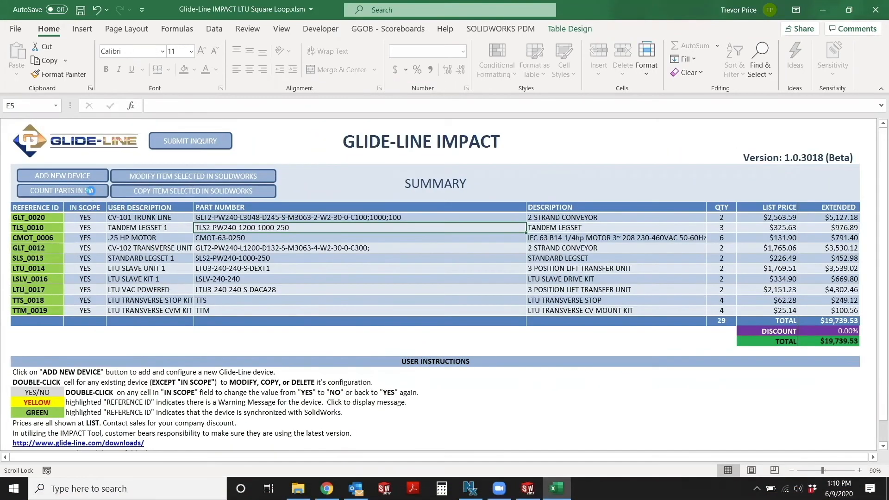